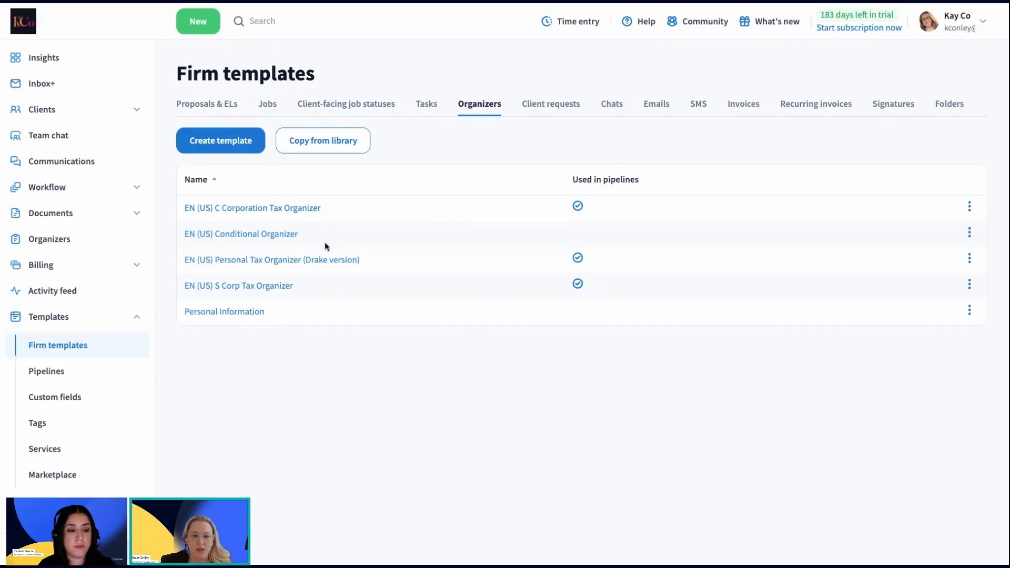
Open the Personal Information organizer template and review the questions in its Basic Information section
click(246, 317)
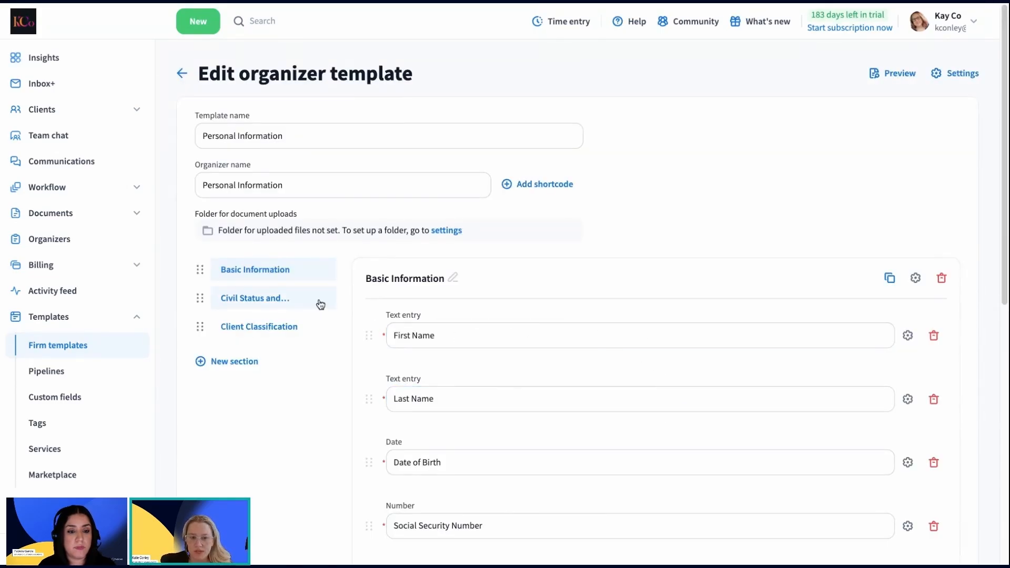
scroll(469, 355, down, 5)
scroll(469, 355, down, 4)
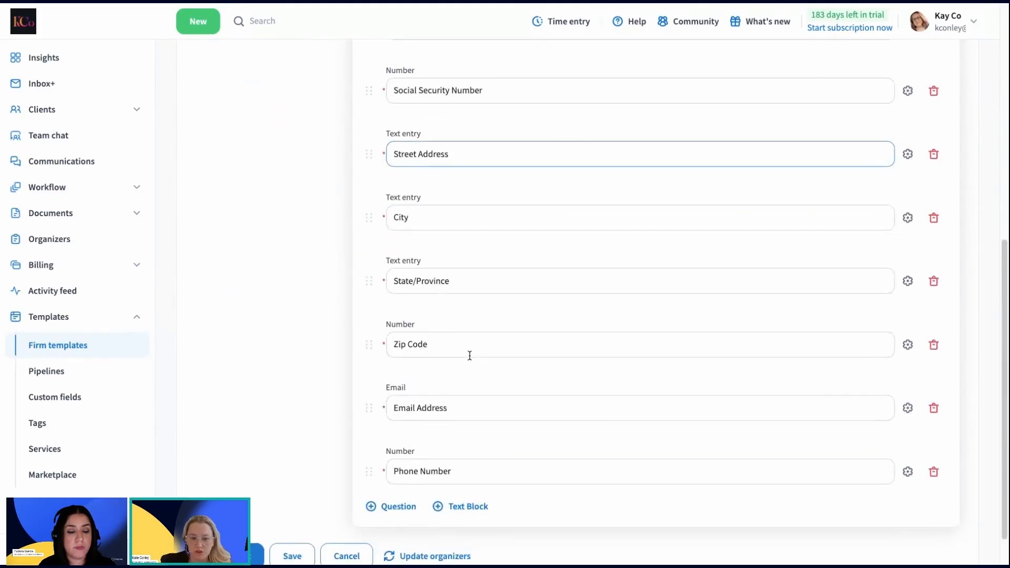
scroll(470, 360, up, 1)
scroll(471, 359, up, 5)
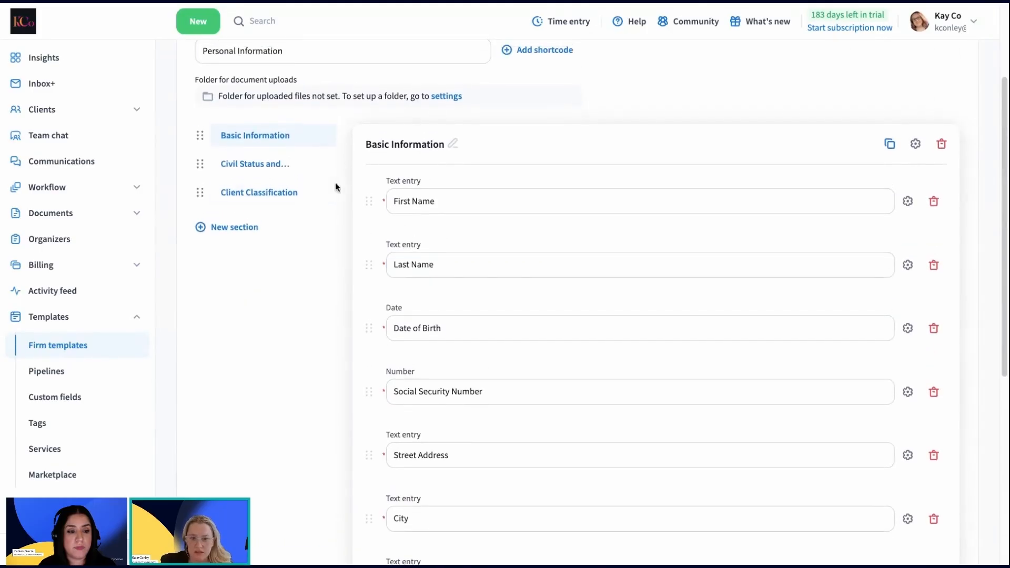
Review the Civil Status and Dependents section, including the question that the Spouse Name condition depends on
click(260, 171)
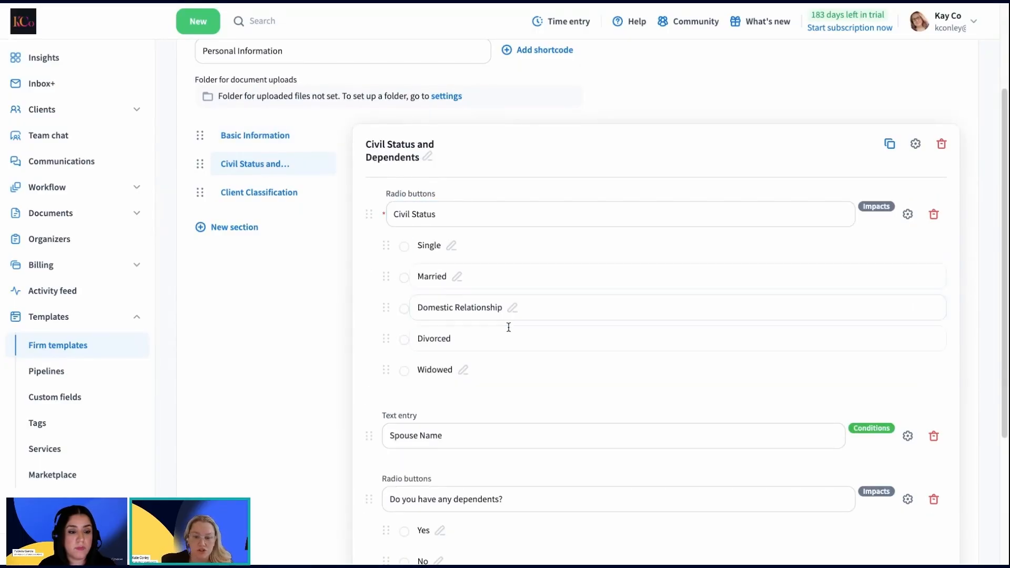
click(682, 374)
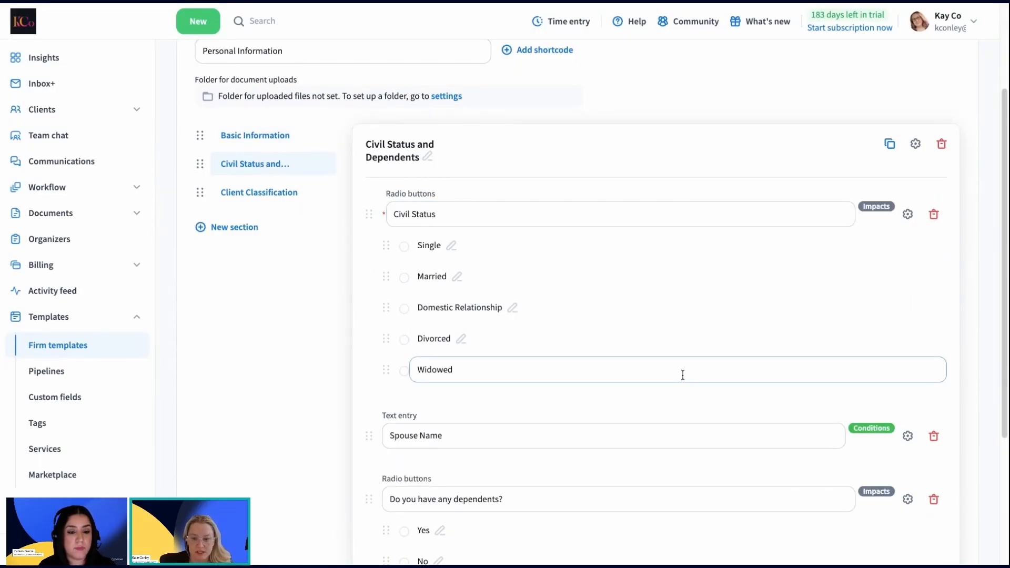
click(686, 344)
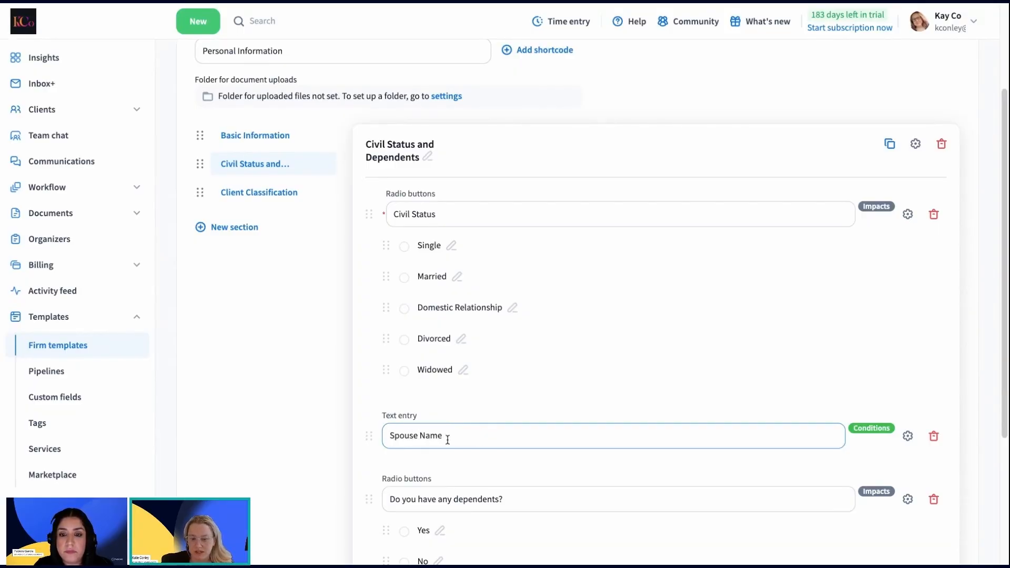
mouse_move(885, 427)
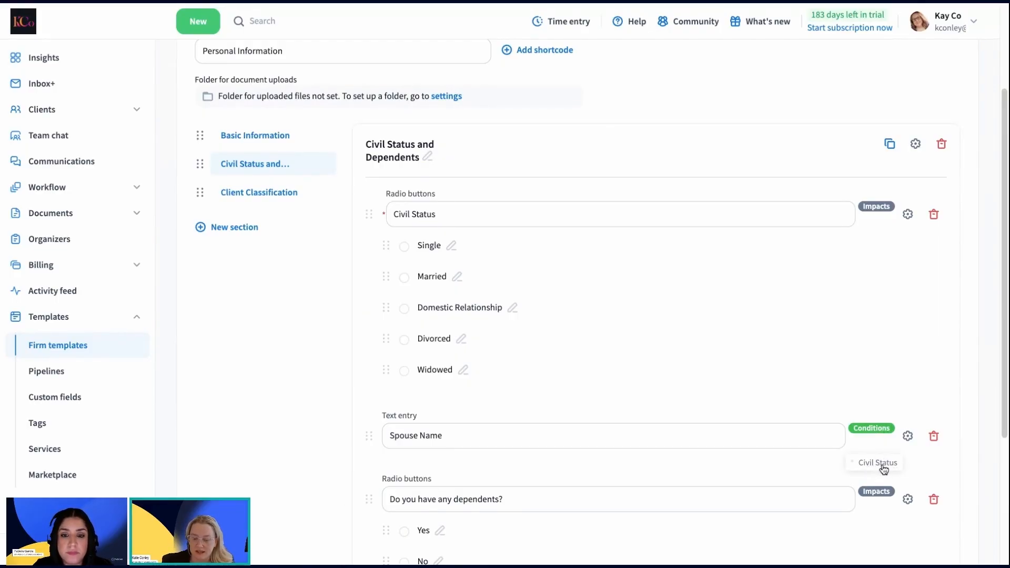
scroll(798, 409, down, 3)
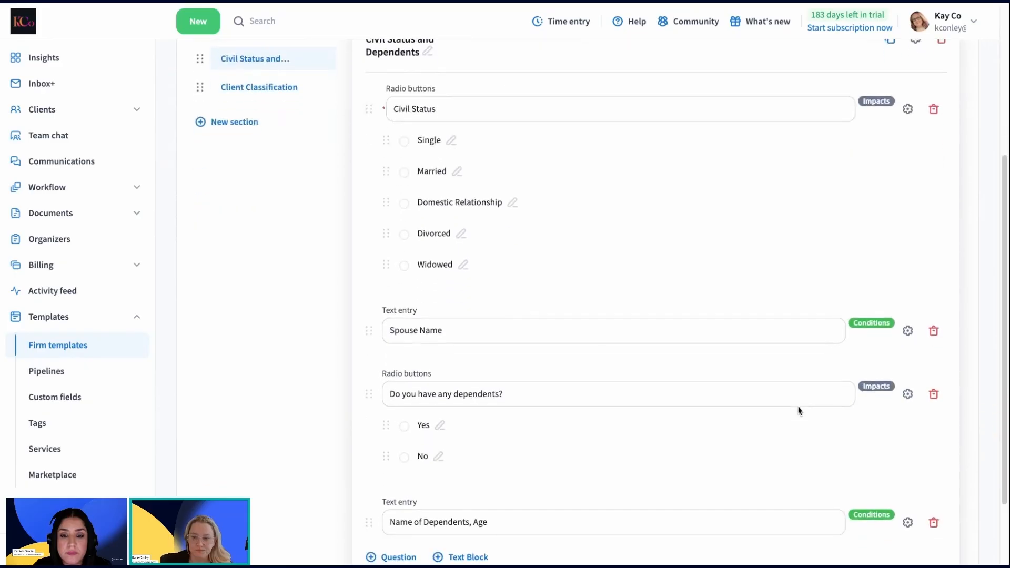
scroll(367, 321, up, 2)
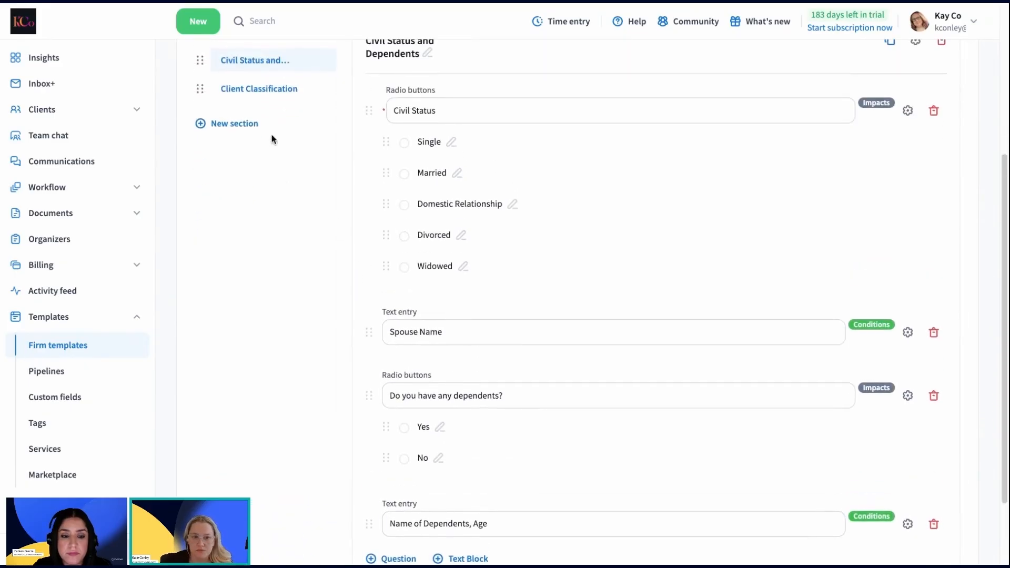
Inspect the Social Security Number question's CRM sync settings in the Basic Information section, leaving them without saving changes
scroll(276, 331, up, 5)
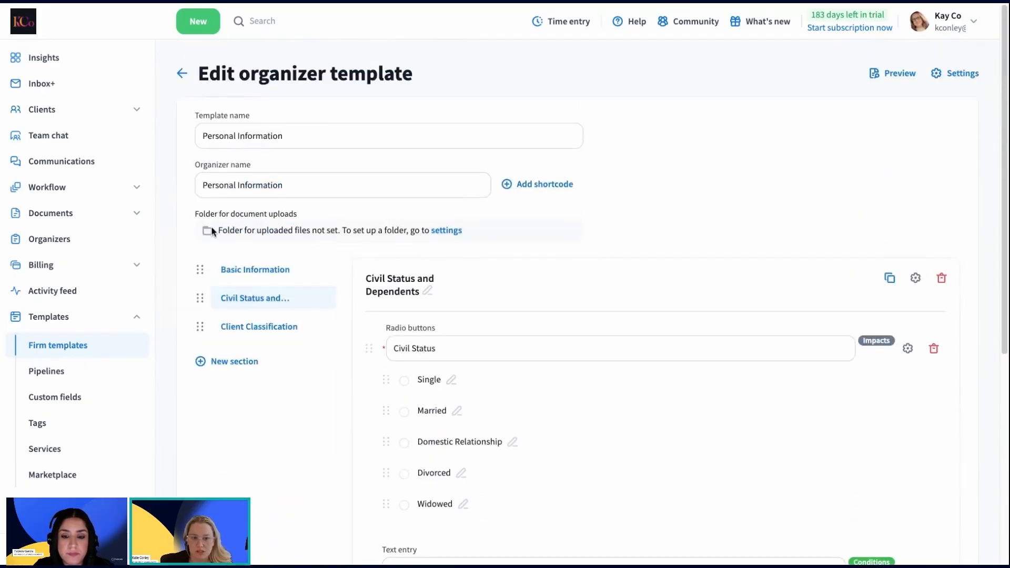
click(276, 278)
scroll(632, 517, down, 2)
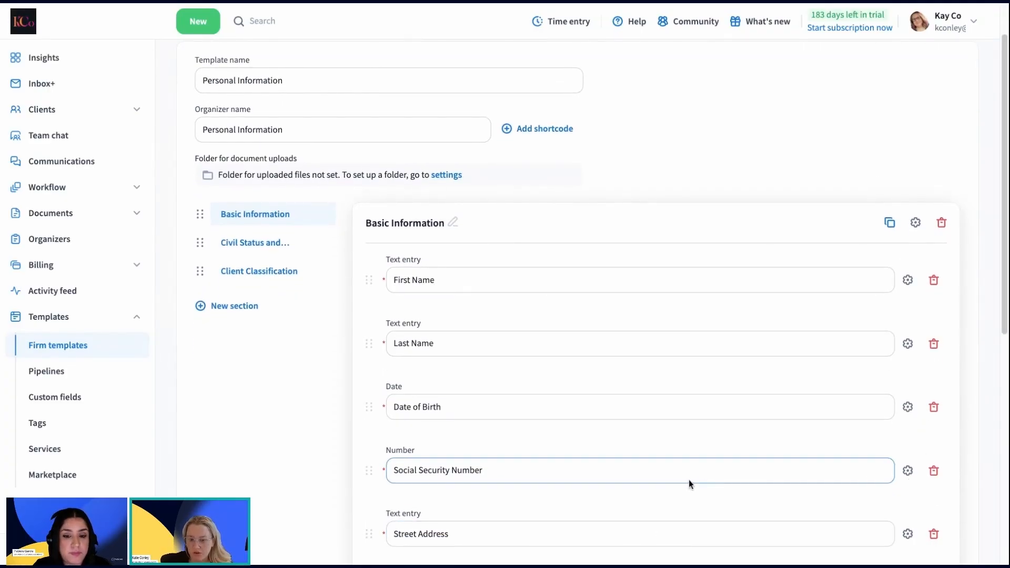
click(908, 472)
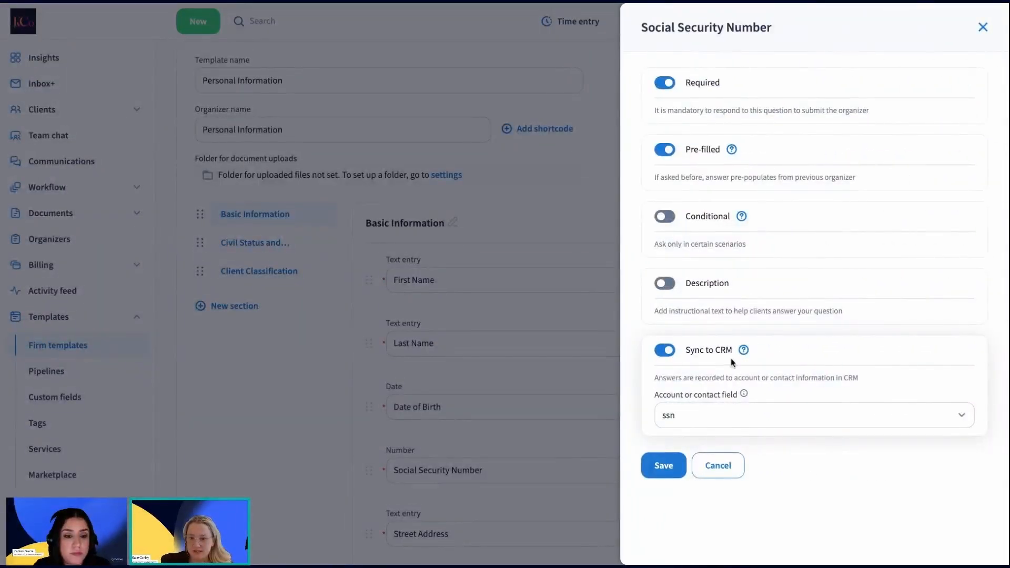
click(703, 423)
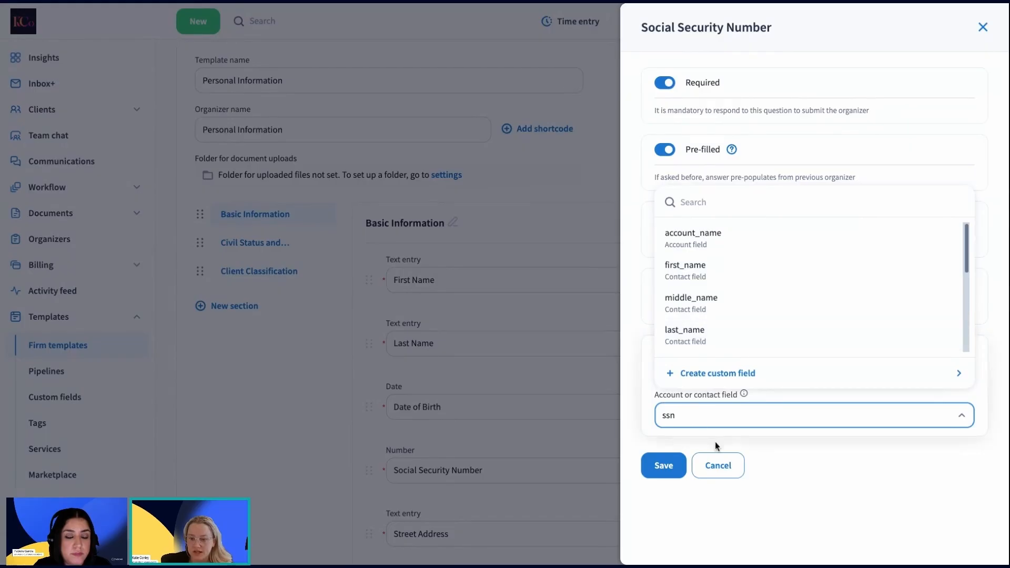
click(727, 469)
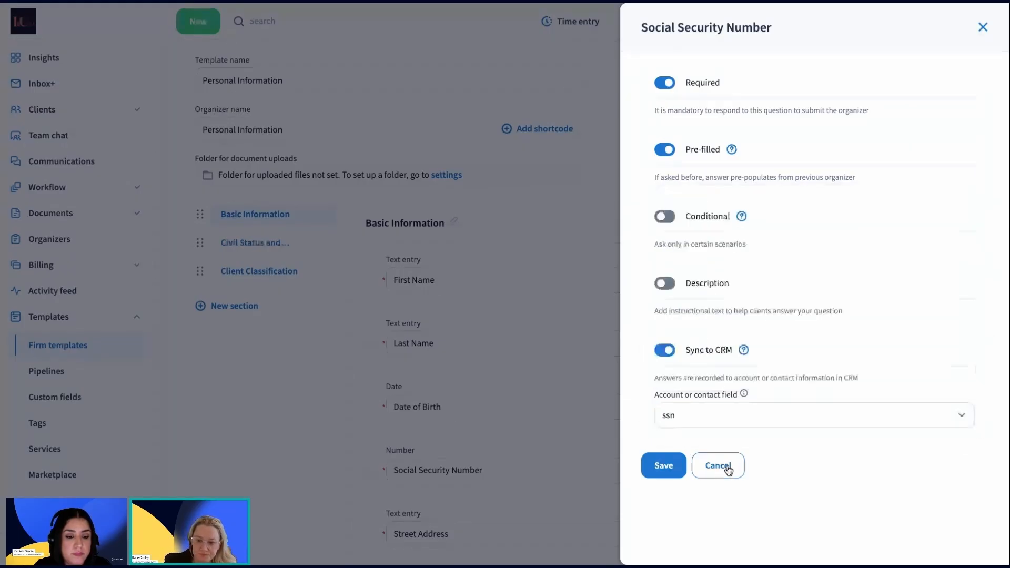
click(717, 466)
Save the Personal Information organizer template
scroll(526, 384, down, 5)
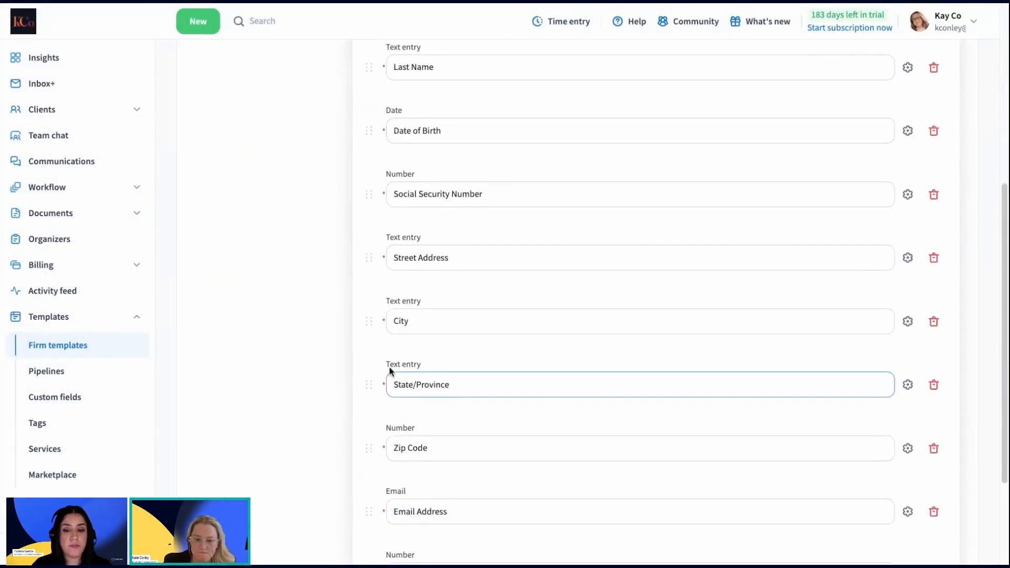
scroll(390, 371, down, 3)
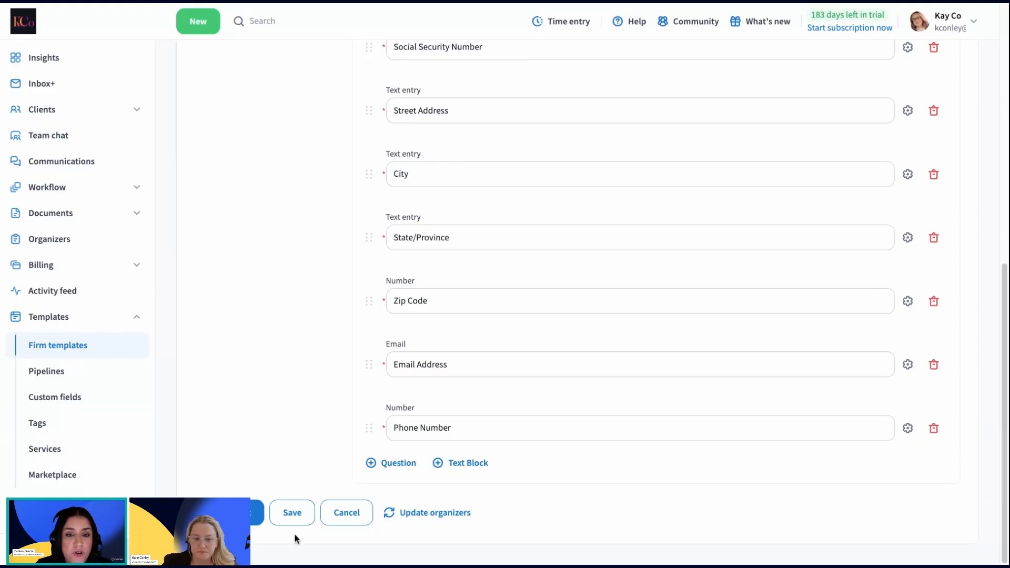
click(303, 521)
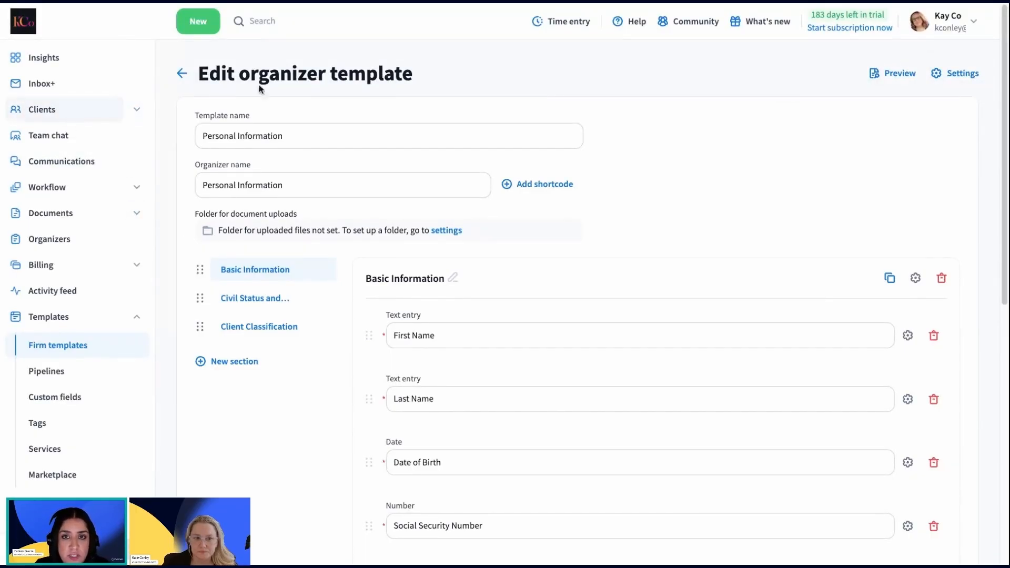
Find the Training Client account and open its most recently updated Personal Information organizer
click(278, 29)
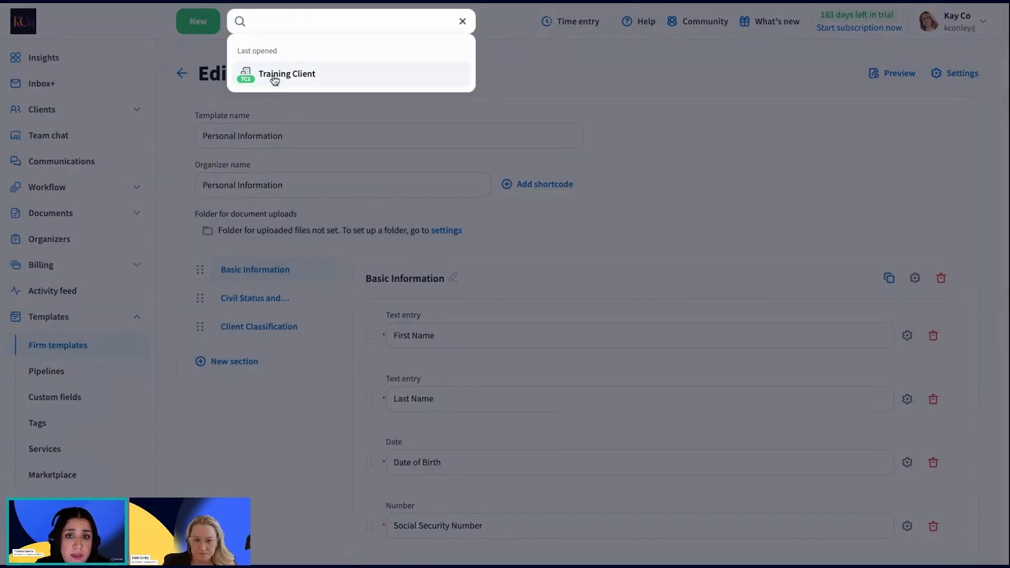
click(287, 73)
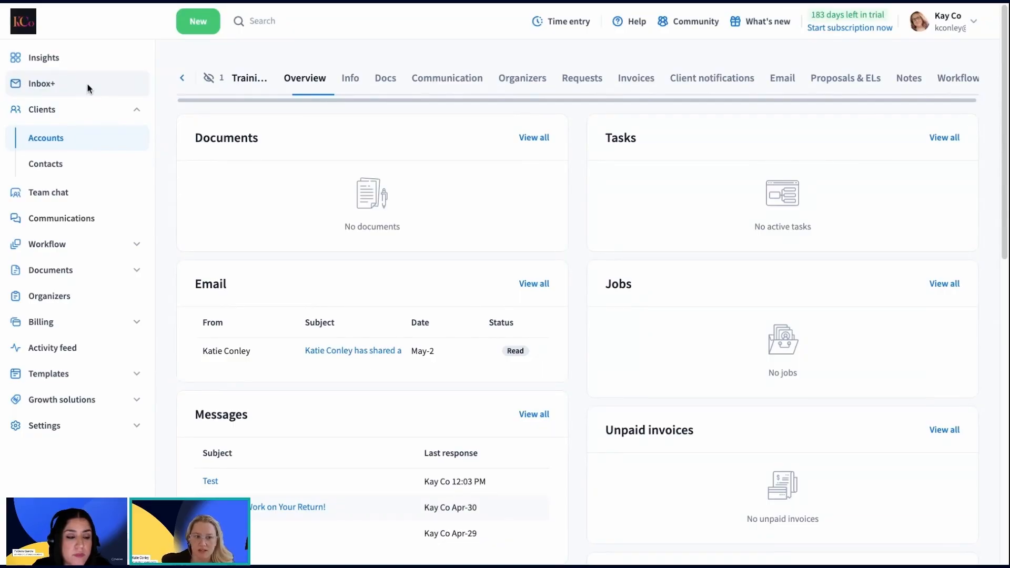
click(521, 80)
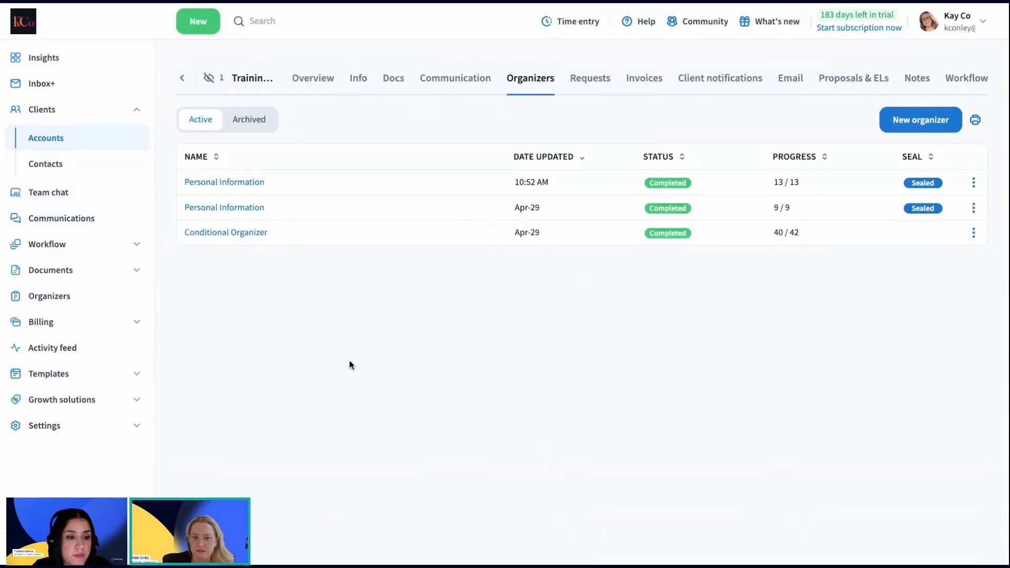
click(220, 183)
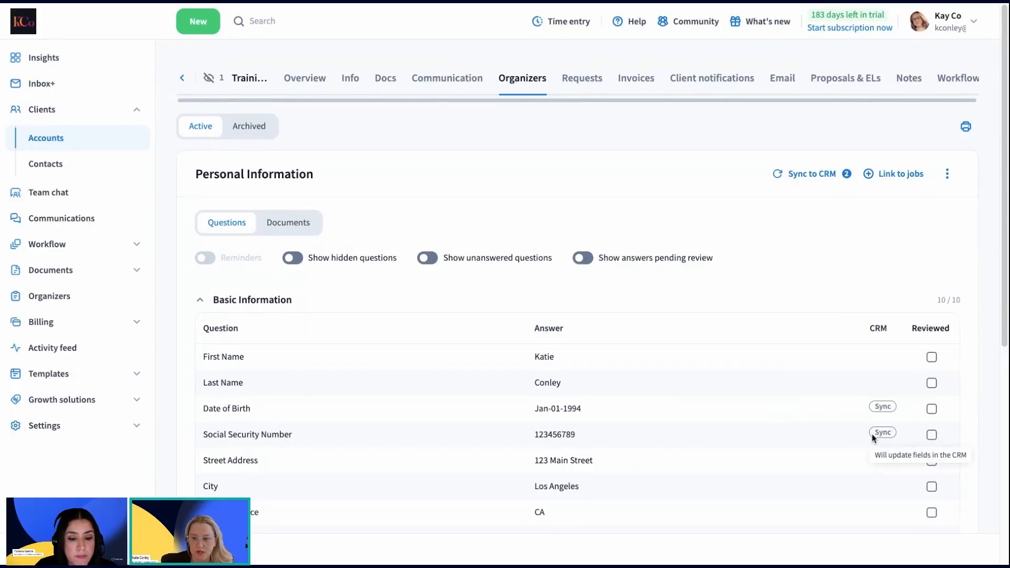
Start syncing the organizer answers to the CRM and map the First Name answer to the first_name contact field
click(811, 174)
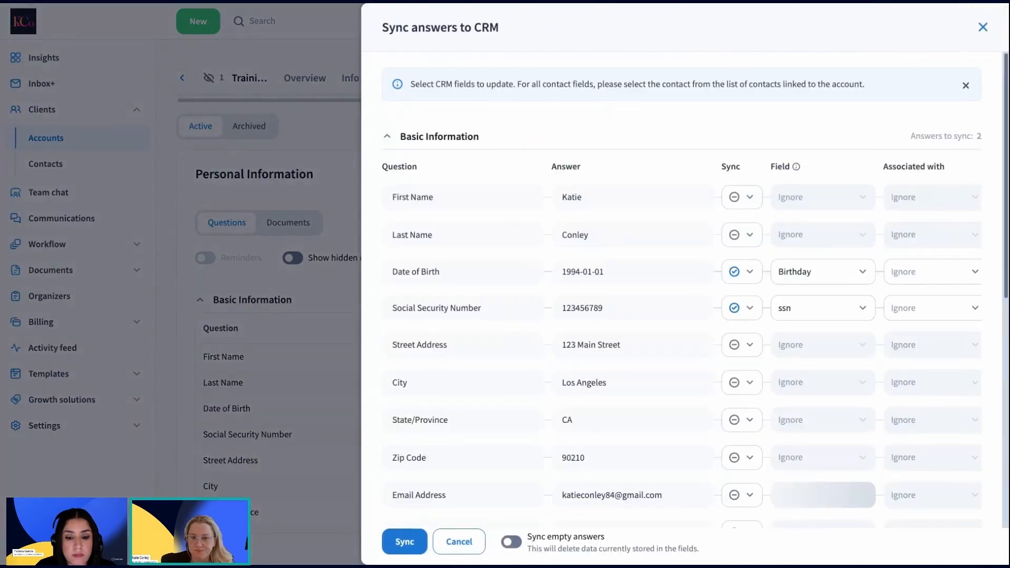
click(743, 199)
click(701, 229)
click(817, 203)
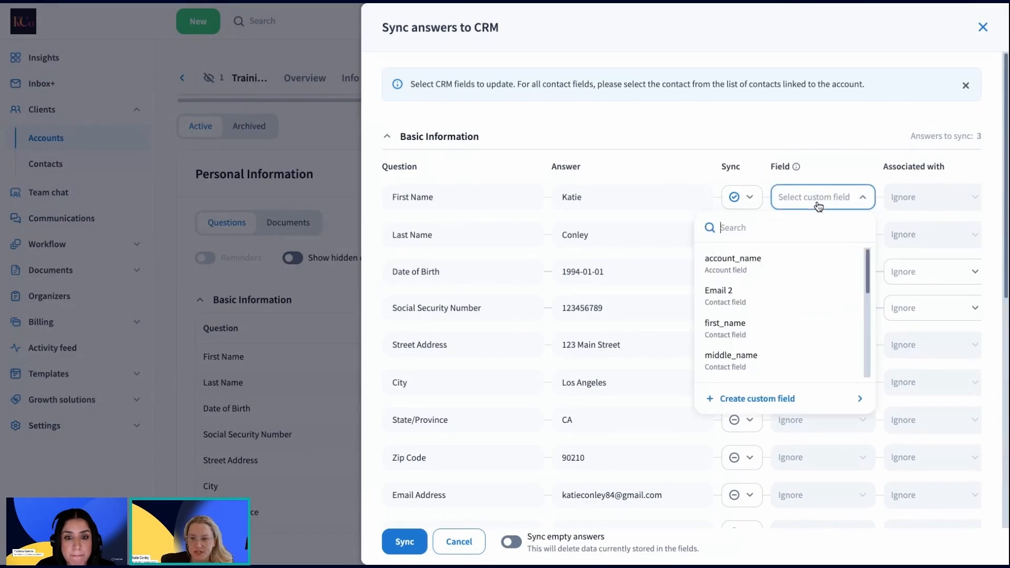
click(754, 335)
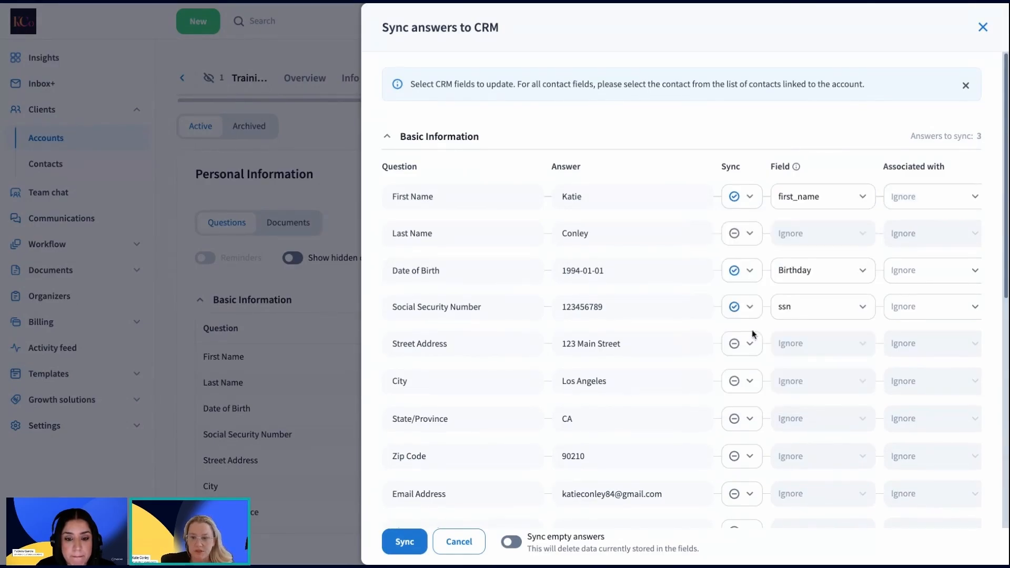
Set the Last Name answer to sync and map it to the last_name contact field
click(735, 233)
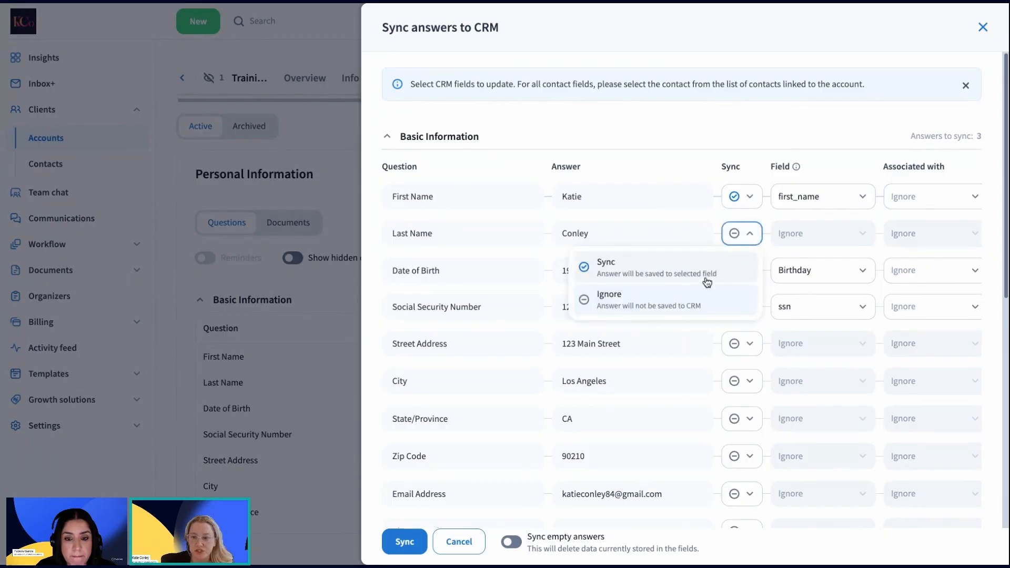
click(671, 264)
click(804, 233)
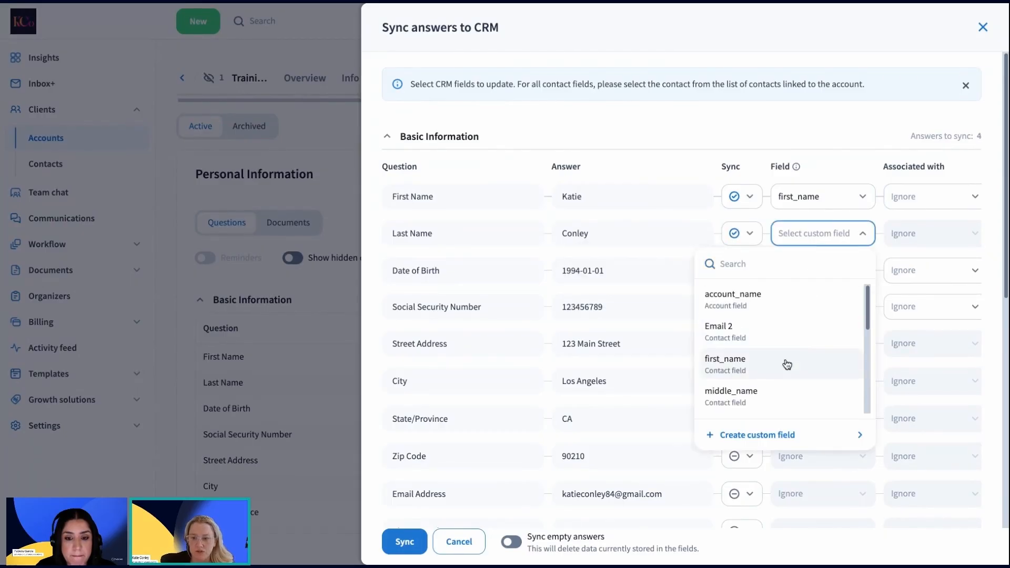
scroll(744, 363, down, 2)
click(770, 344)
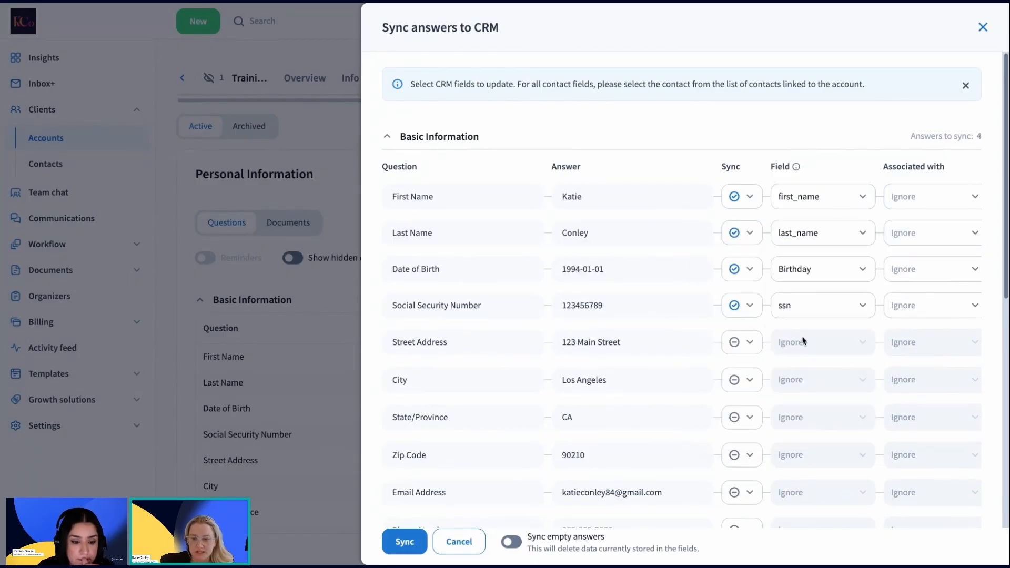
Set the Street Address answer to sync and map it to the street_address contact field
click(736, 341)
click(679, 375)
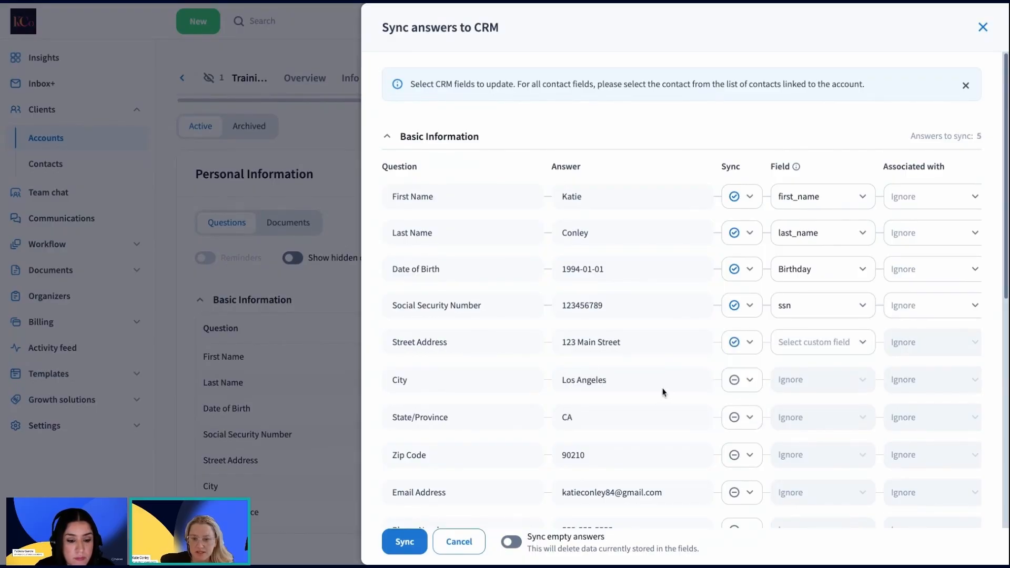
click(841, 344)
scroll(770, 287, down, 3)
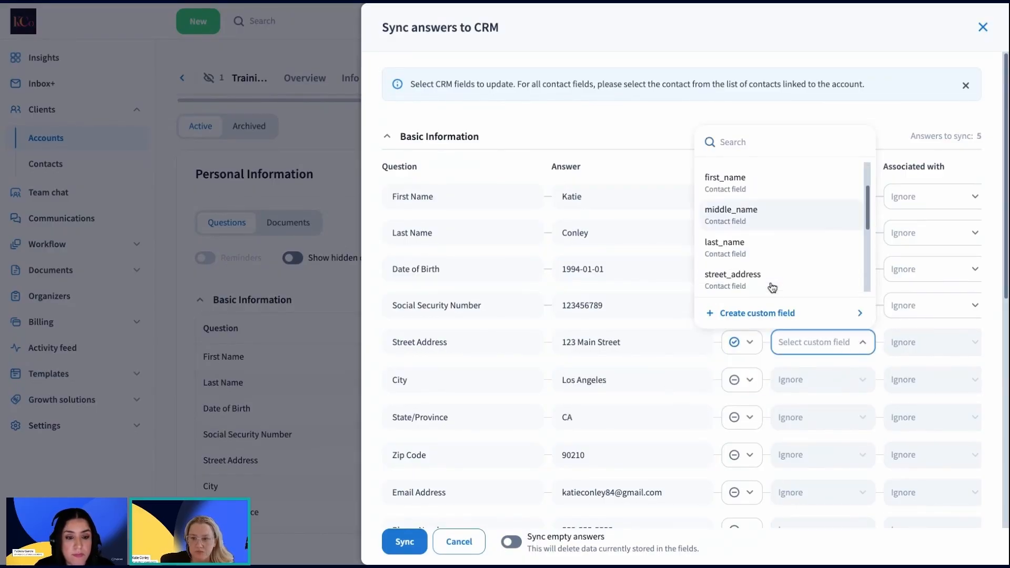
click(765, 275)
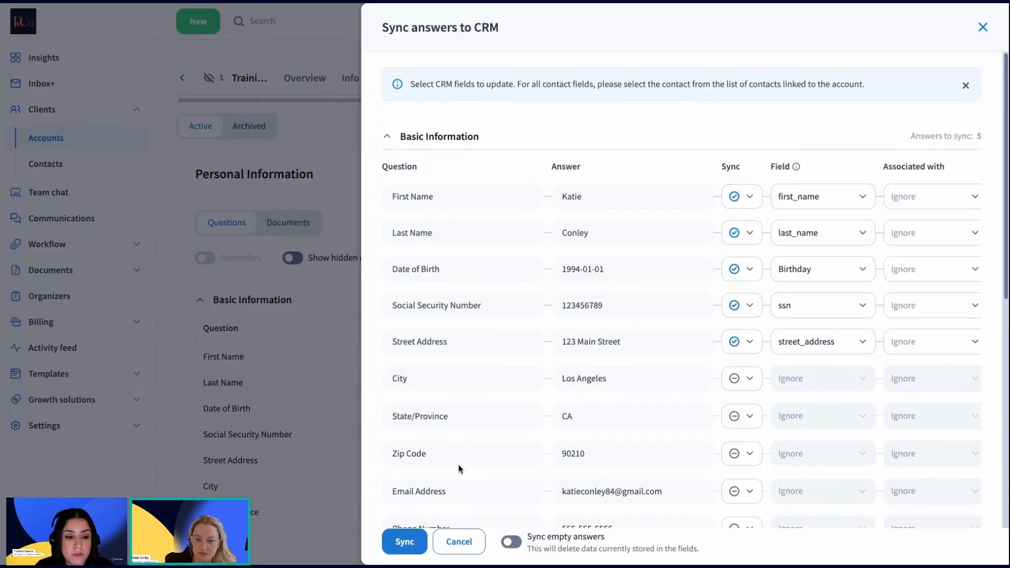
Set the City answer to sync and map it to the city contact field
click(751, 378)
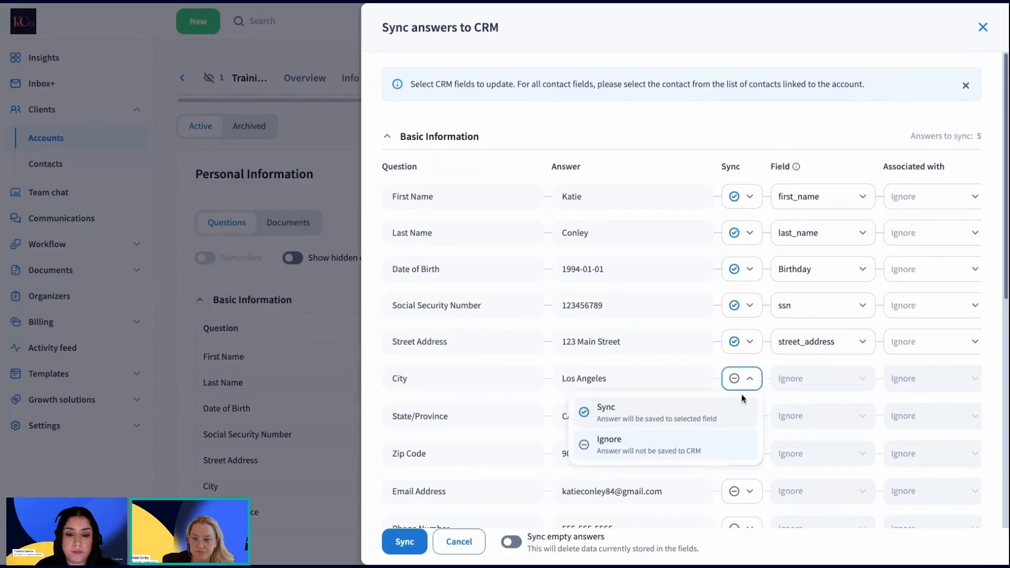
click(647, 410)
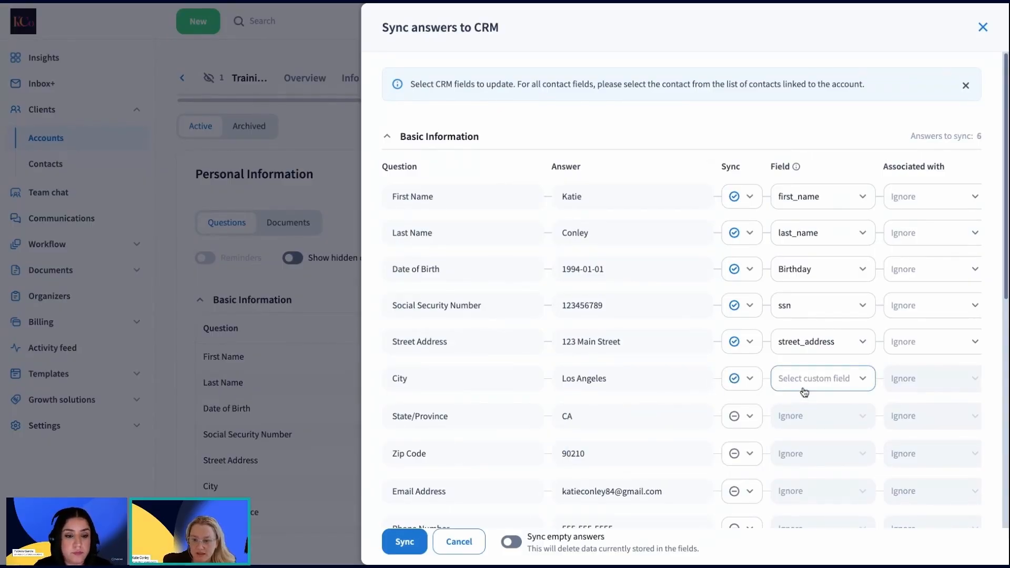
click(805, 381)
scroll(728, 297, down, 2)
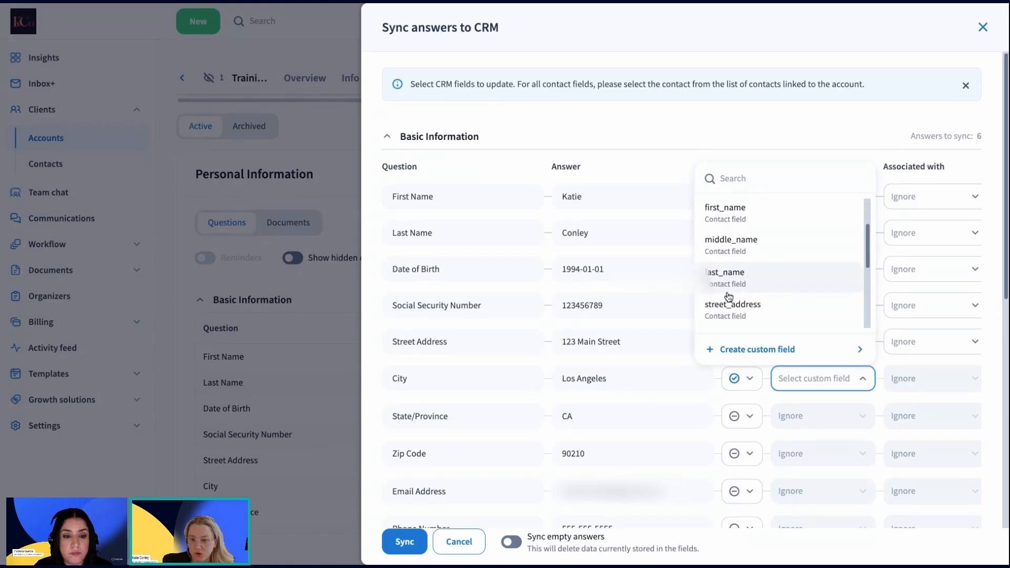
scroll(736, 318, down, 1)
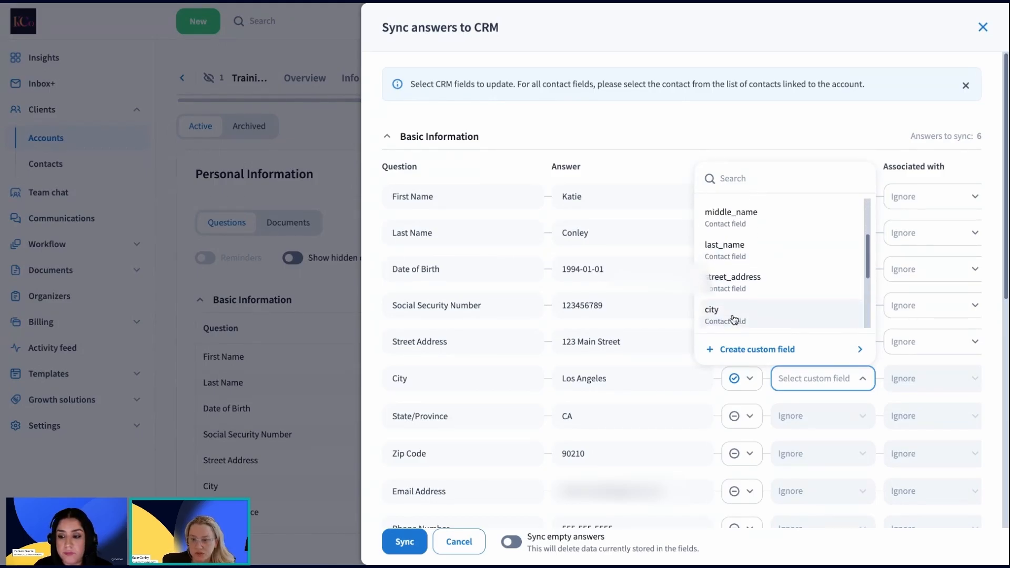
click(733, 316)
Set the State/Province answer to sync and map it to the province contact field
click(749, 416)
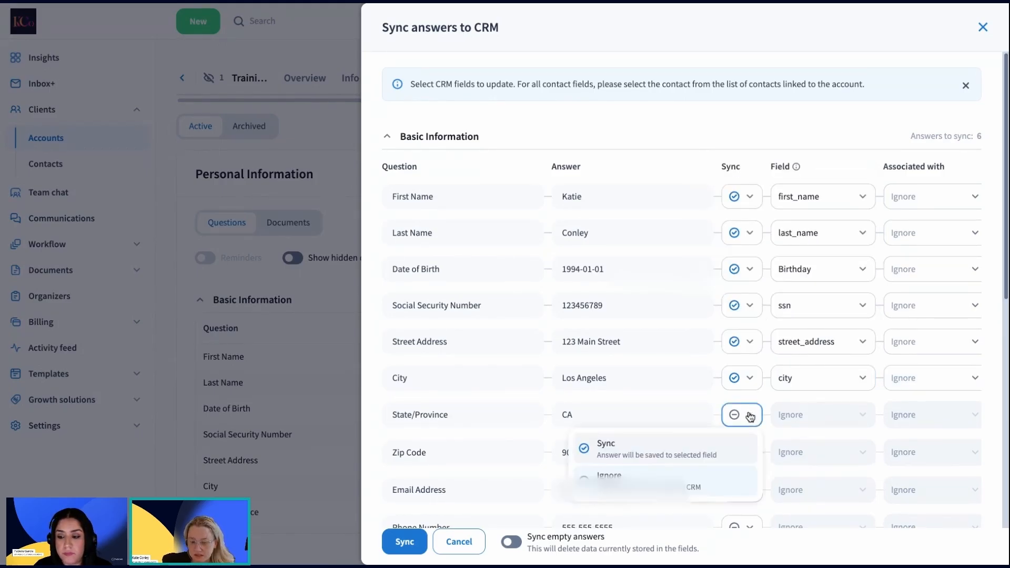
click(664, 447)
click(792, 416)
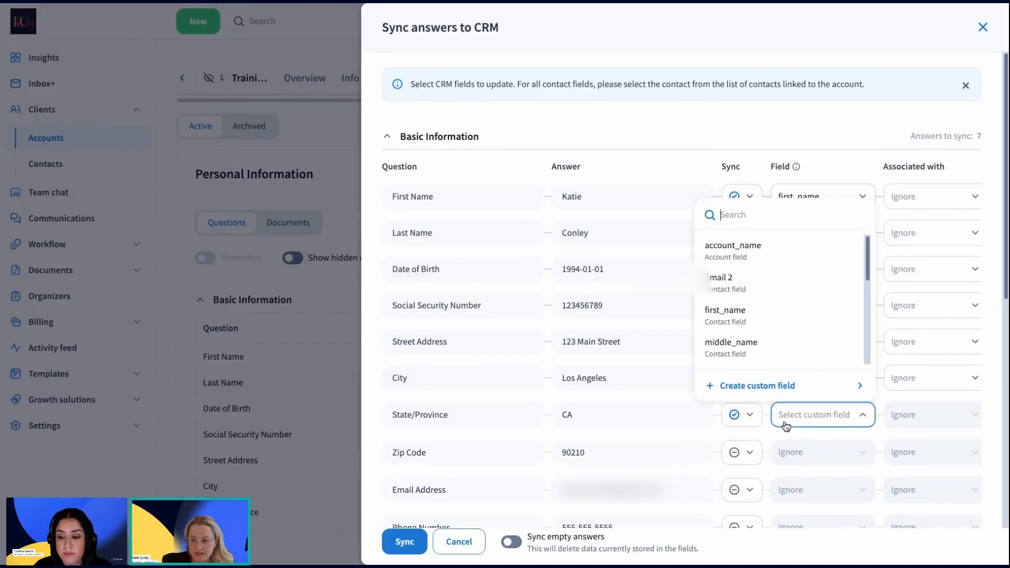
scroll(746, 310, down, 3)
scroll(753, 309, down, 3)
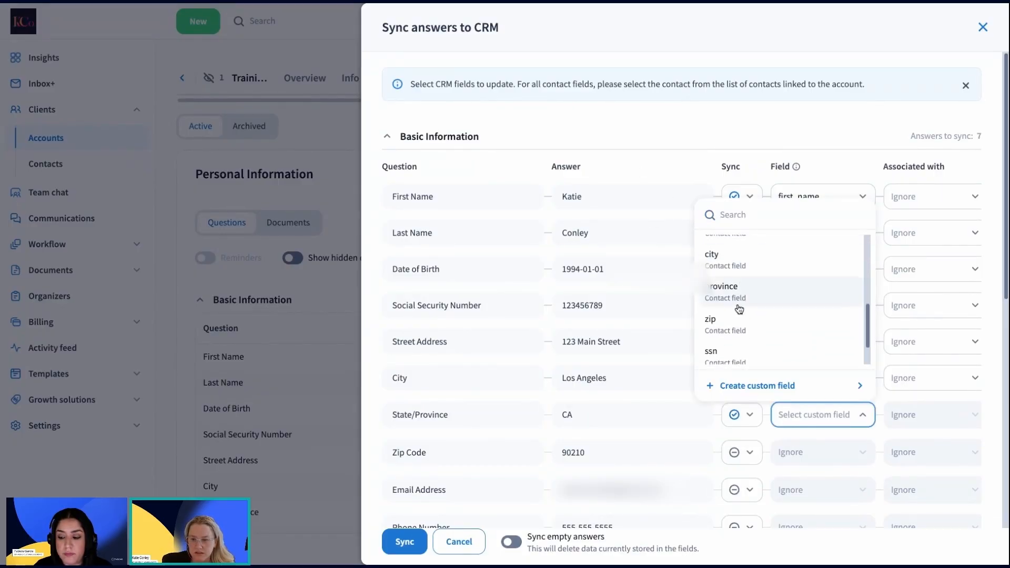
click(738, 303)
Set the Zip Code answer to sync and map it to the zip contact field
click(750, 452)
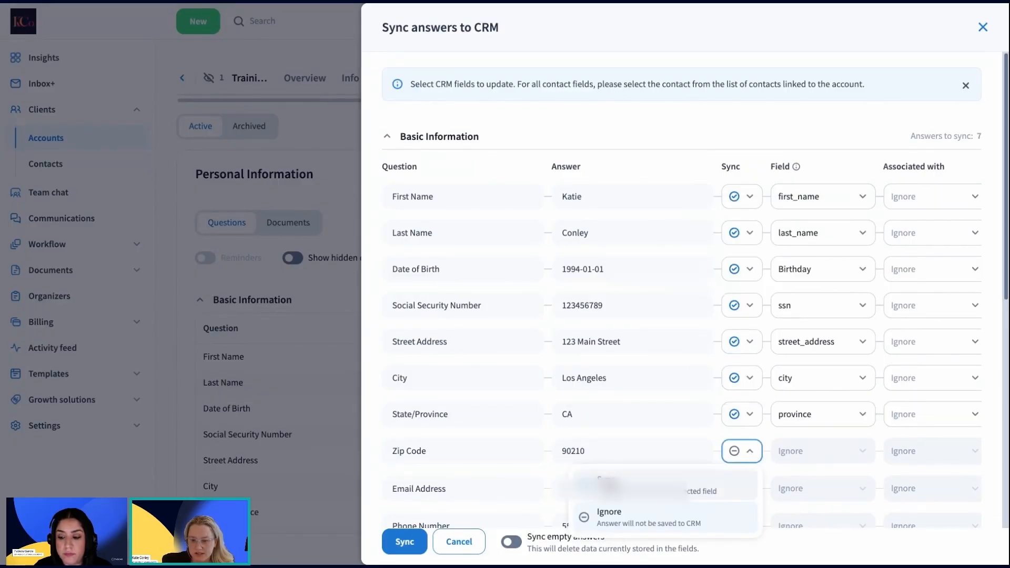
click(664, 483)
click(789, 452)
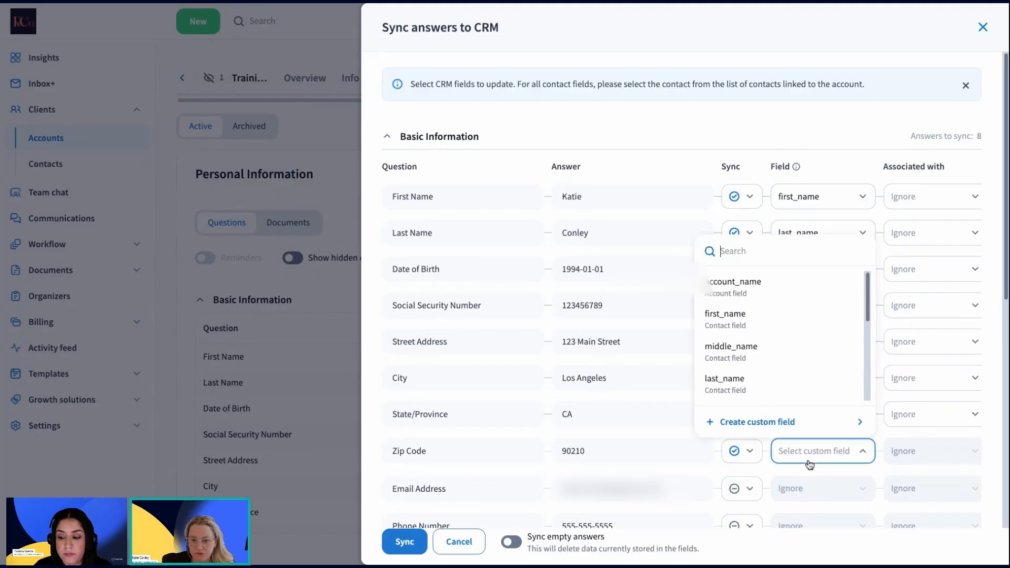
scroll(762, 363, down, 4)
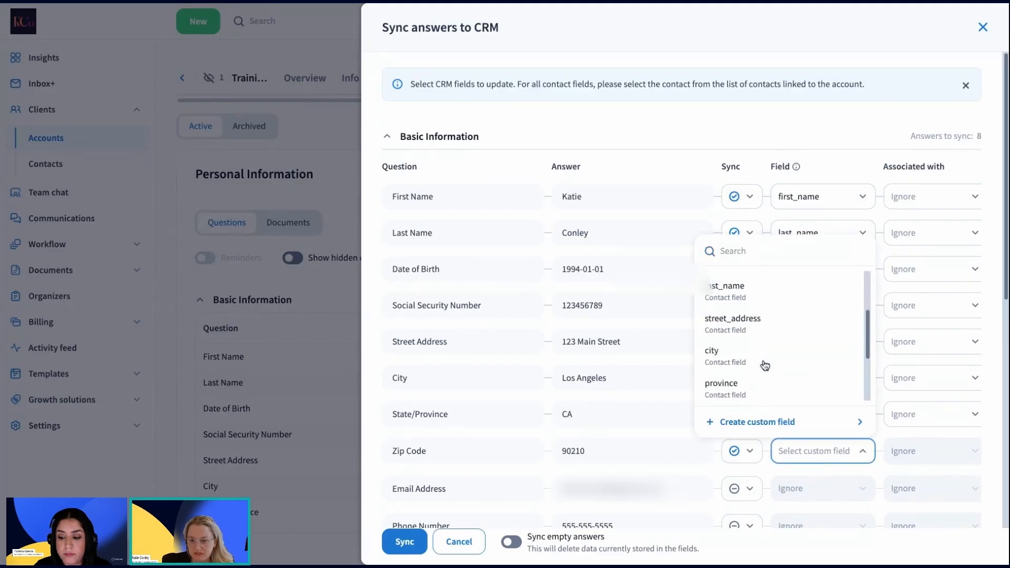
click(734, 381)
Check whether the Civil Status and Dependents answers can be synced, and try to sync the mapped answers
scroll(683, 379, down, 4)
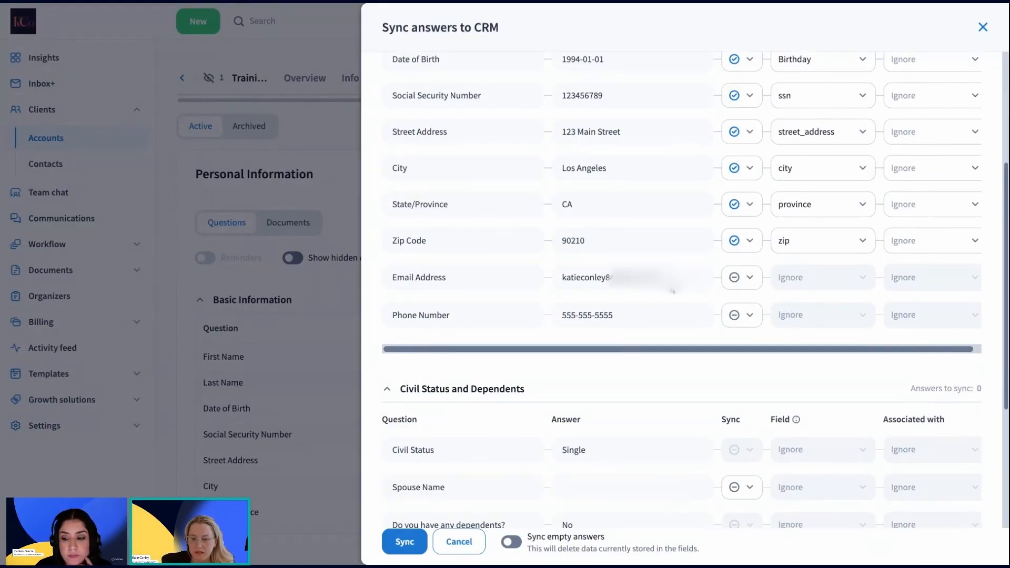
scroll(678, 410, down, 2)
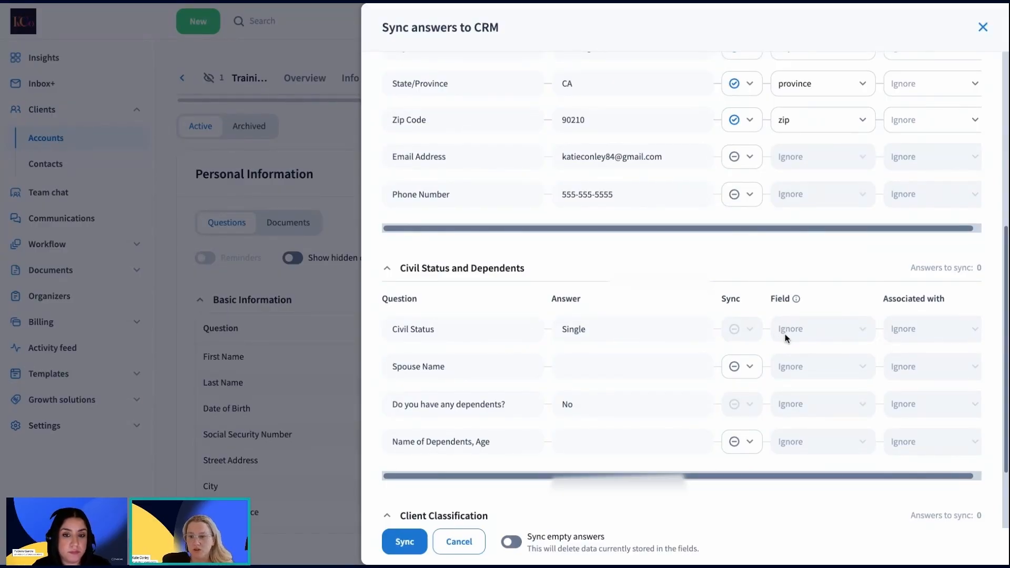
mouse_move(751, 337)
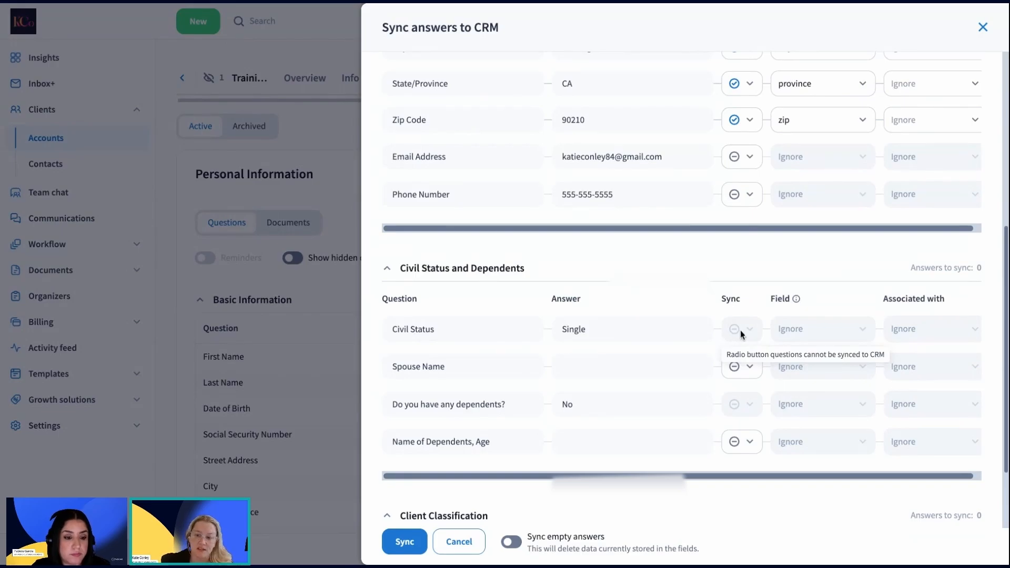
scroll(645, 331, up, 1)
scroll(645, 331, up, 6)
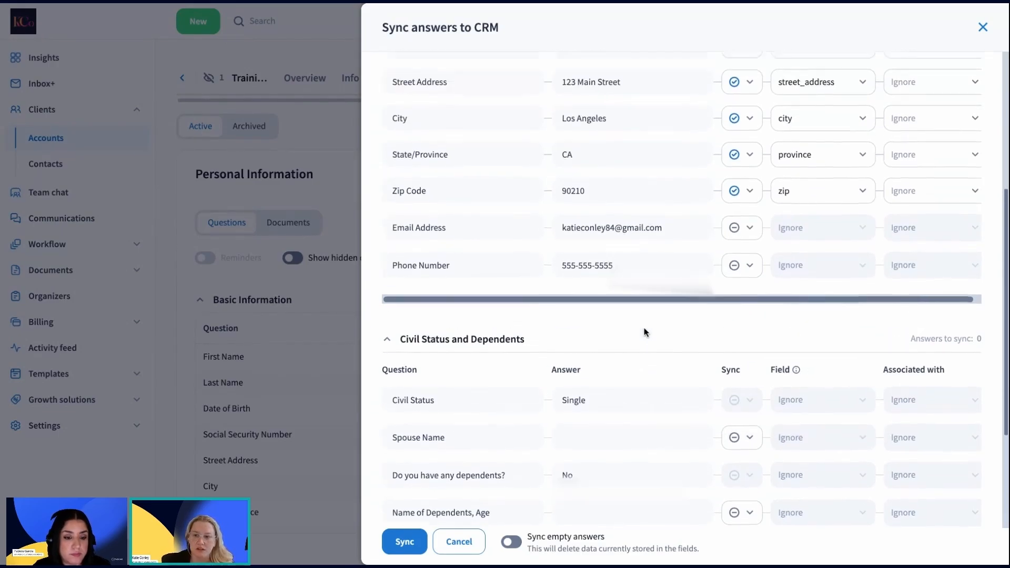
click(411, 547)
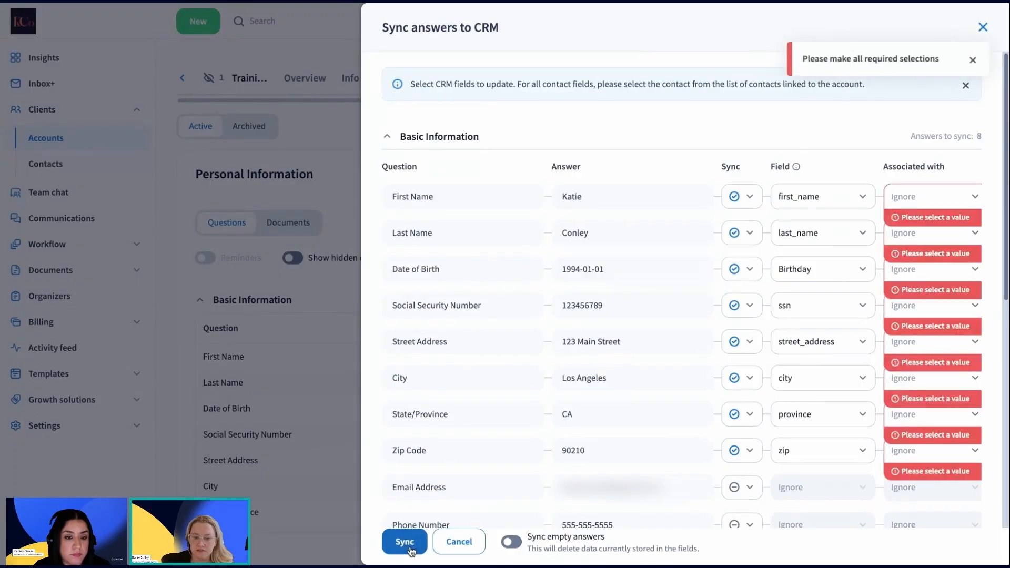
Associate the First Name, Last Name, Date of Birth and Social Security Number answers with the client's linked contact
click(969, 197)
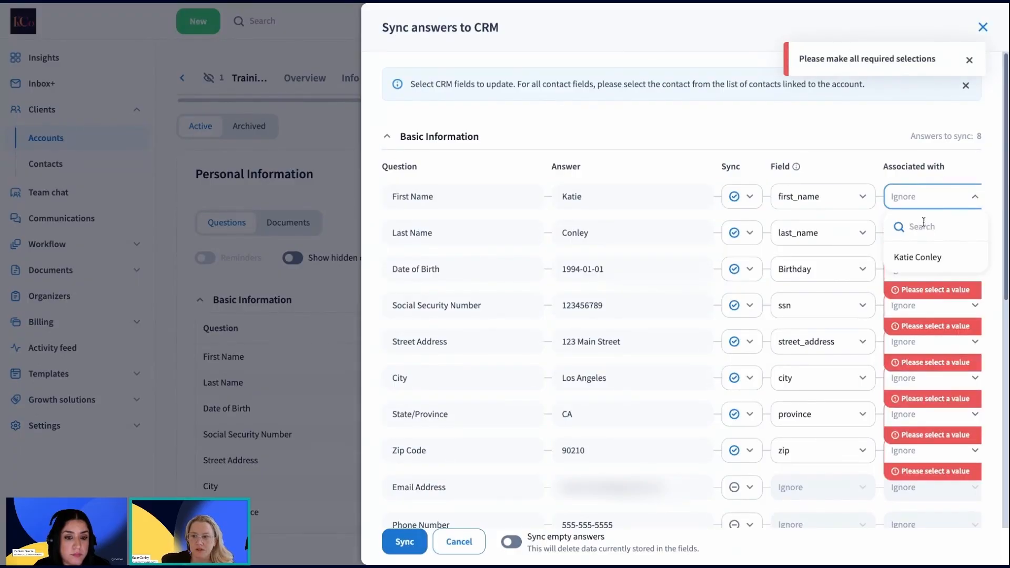
click(919, 257)
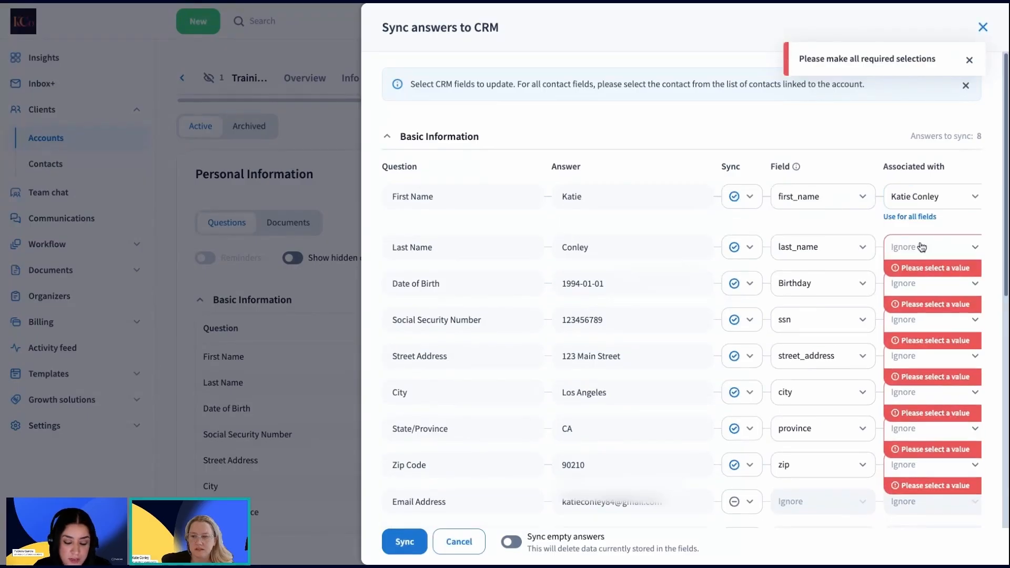
click(921, 252)
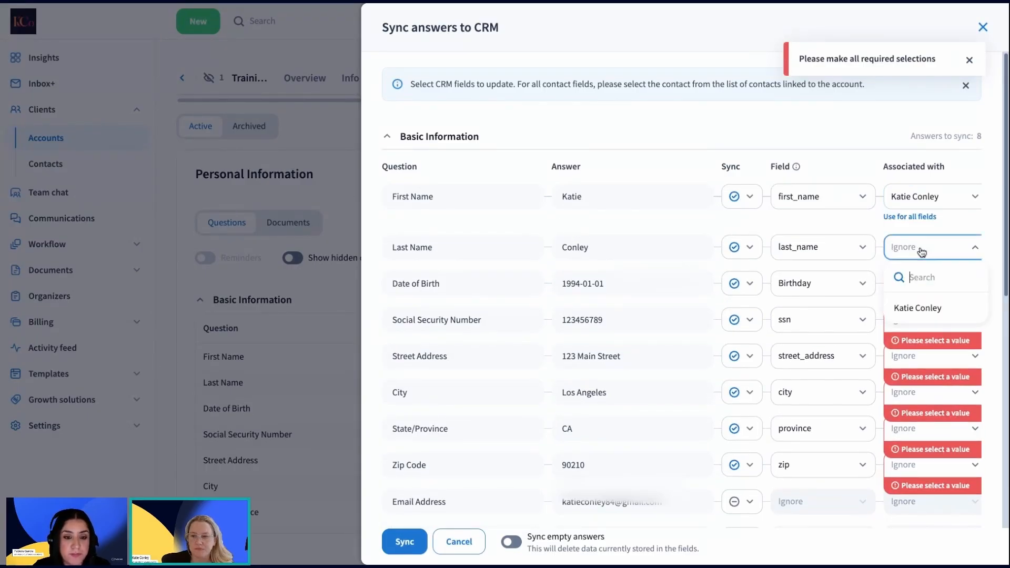
click(925, 305)
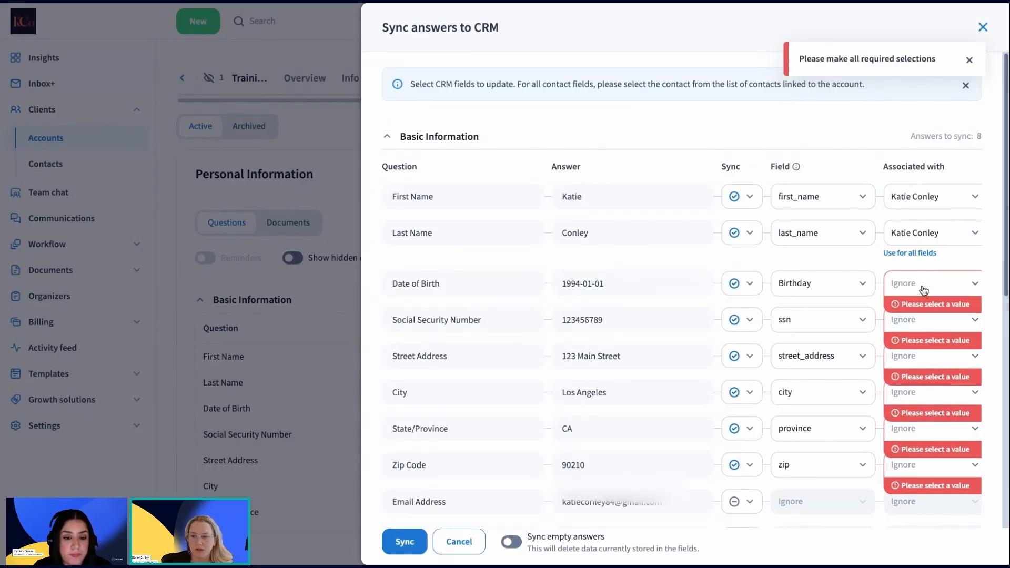
click(924, 288)
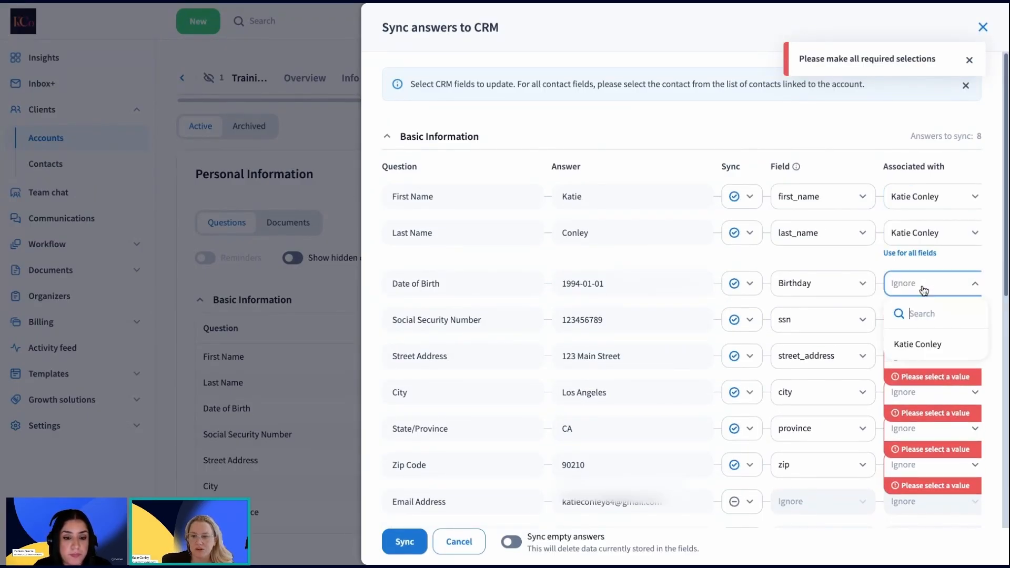
click(913, 345)
click(917, 320)
click(914, 381)
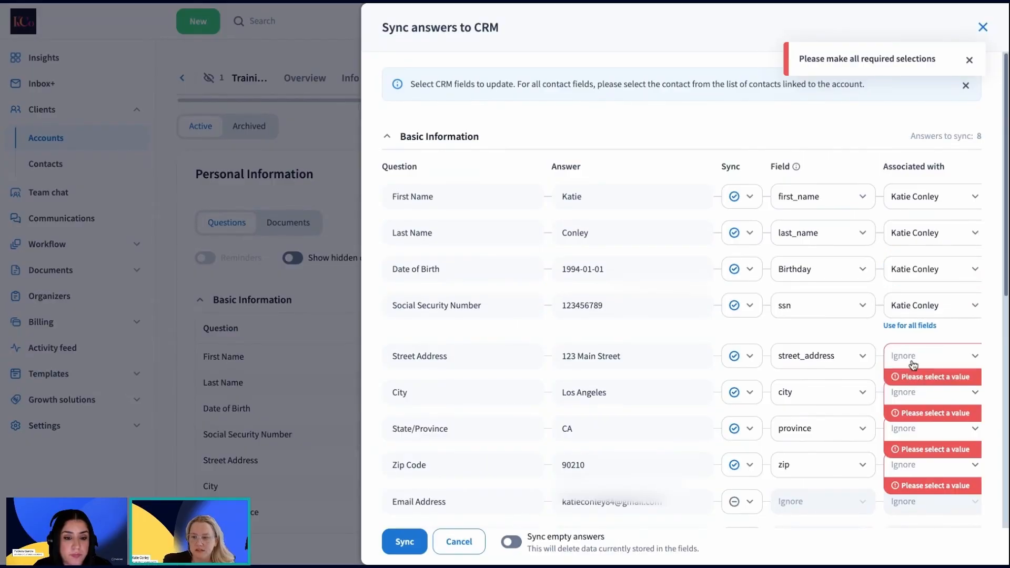
Associate the Street Address, City, State/Province and Zip Code answers with the client's linked contact
click(913, 365)
click(926, 415)
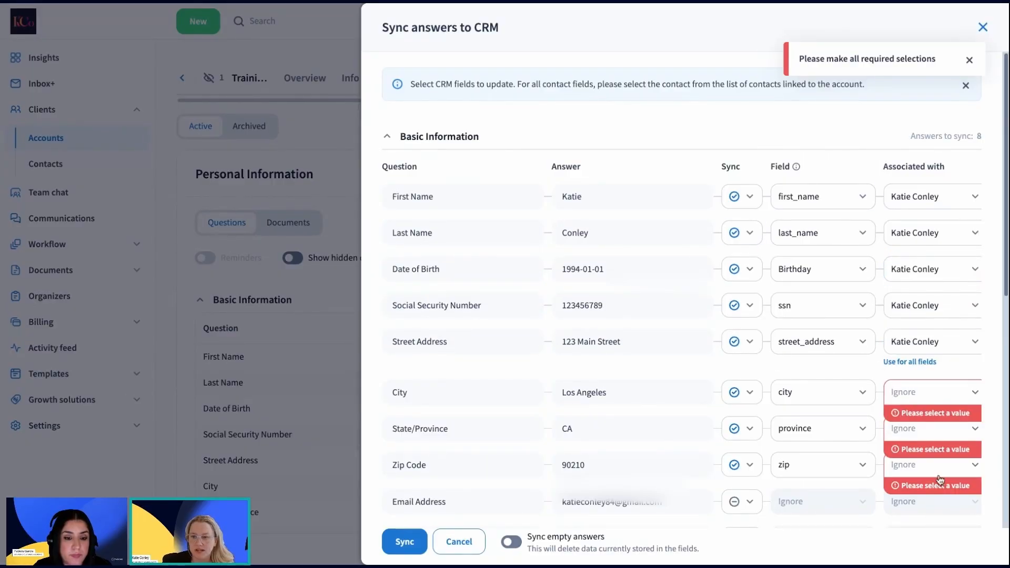
click(921, 398)
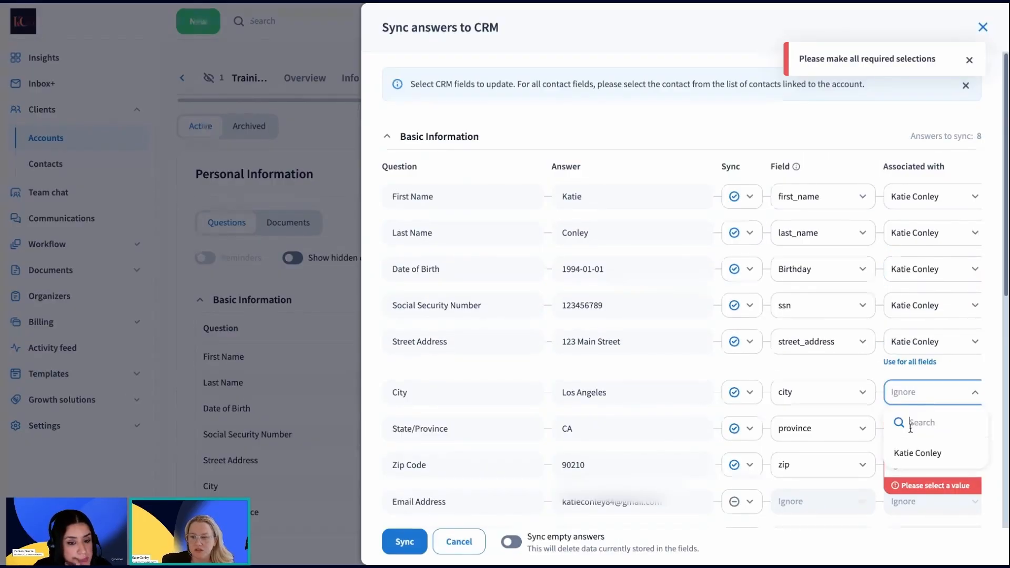
click(910, 456)
click(913, 431)
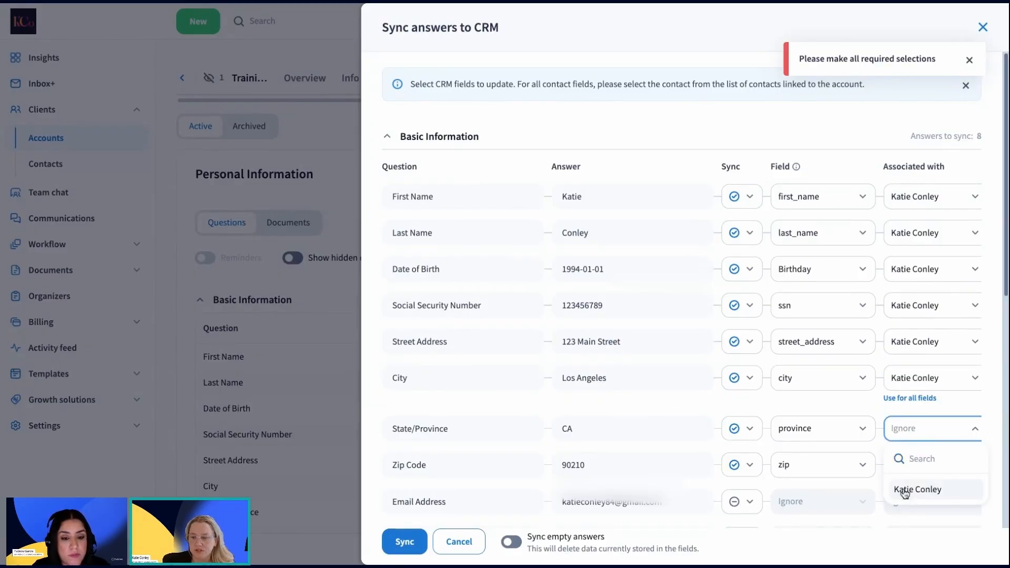
click(905, 490)
click(908, 465)
click(906, 526)
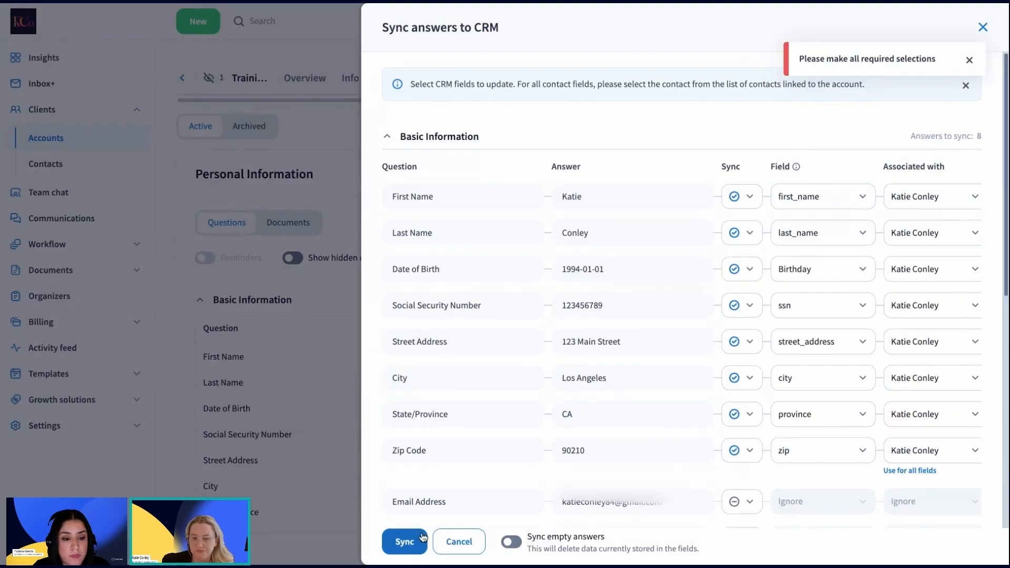
Sync the mapped answers to the CRM with empty answers left out, and dismiss the leftover error notice
click(405, 544)
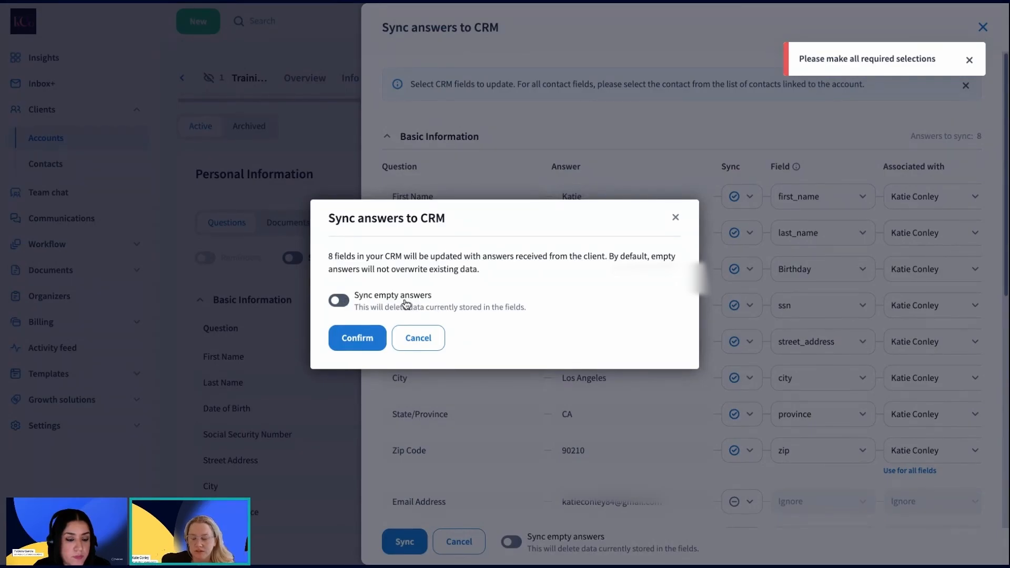
click(369, 343)
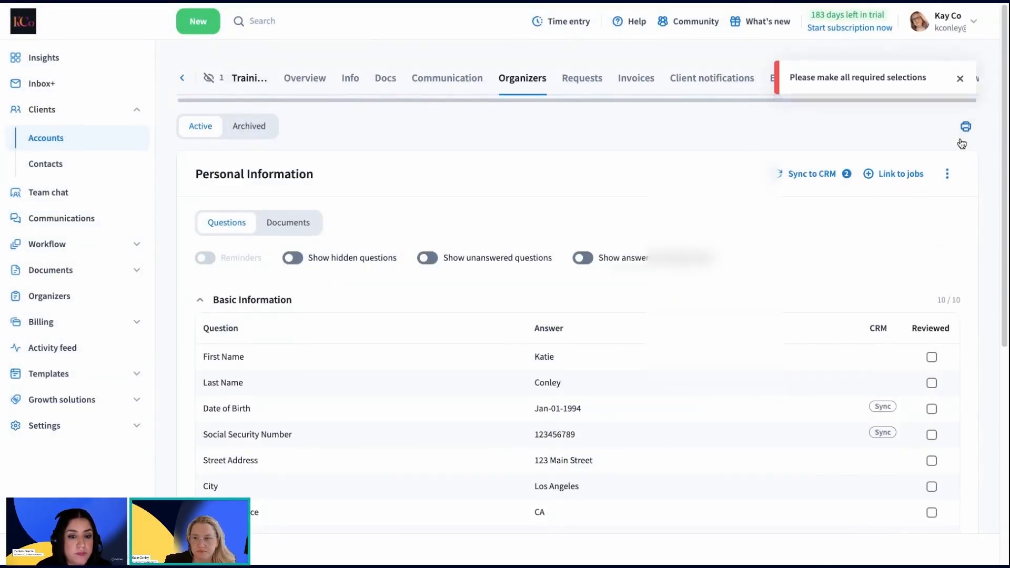
click(961, 61)
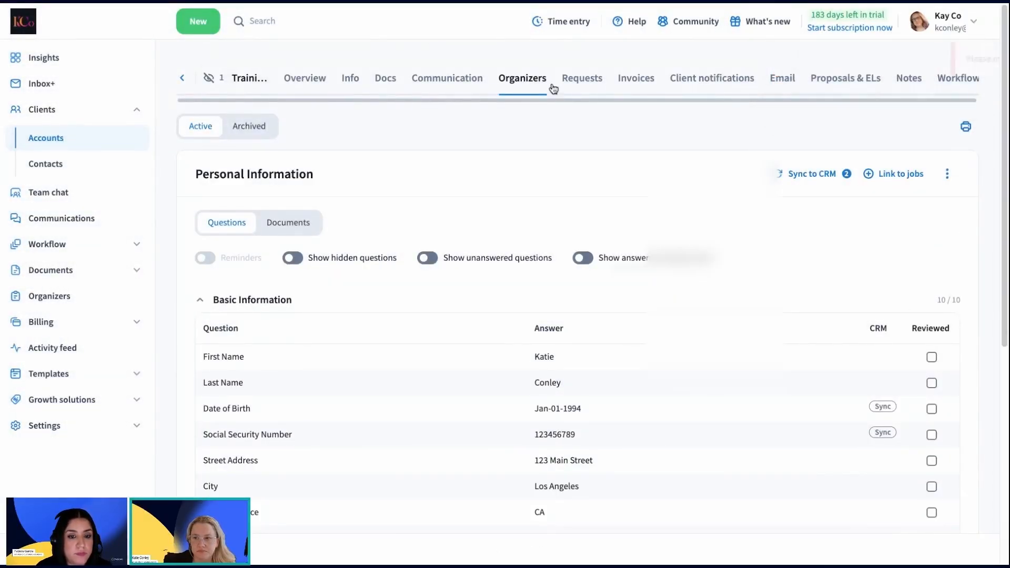
Open the linked contact from the account's info, check its synced name, SSN, birthday and address fields, and close it without saving
click(352, 79)
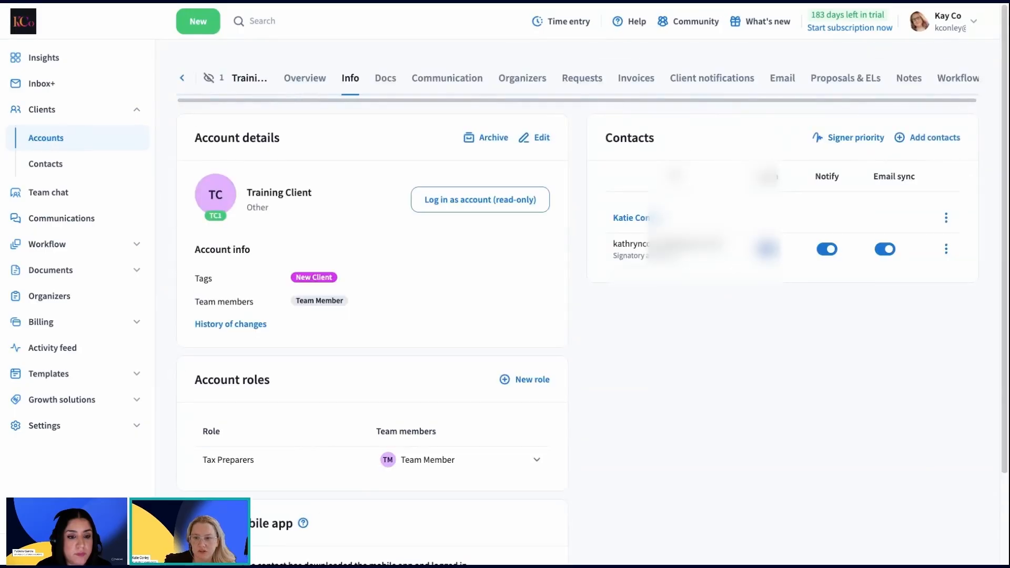
click(644, 224)
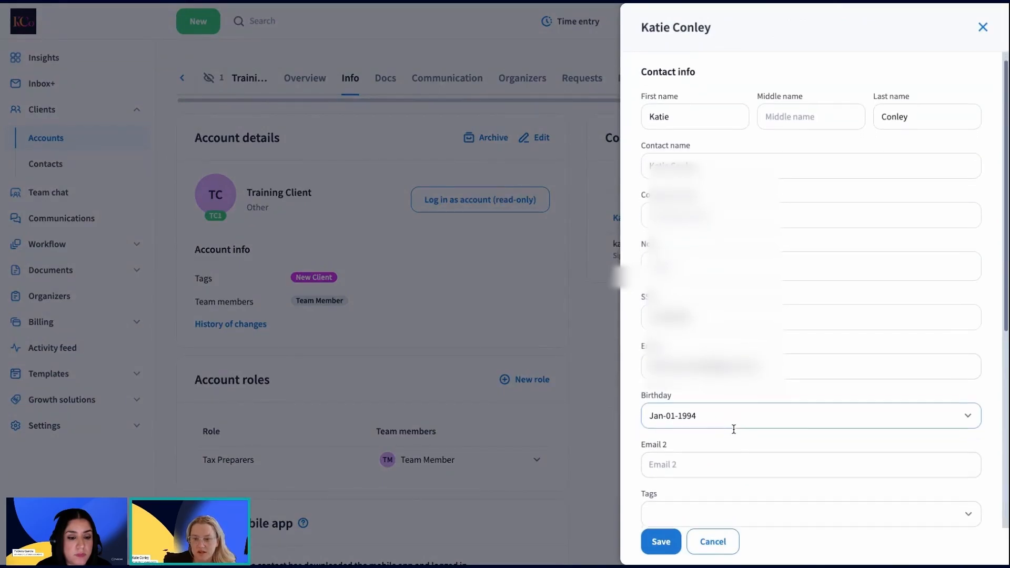
scroll(733, 429, down, 5)
scroll(733, 429, down, 2)
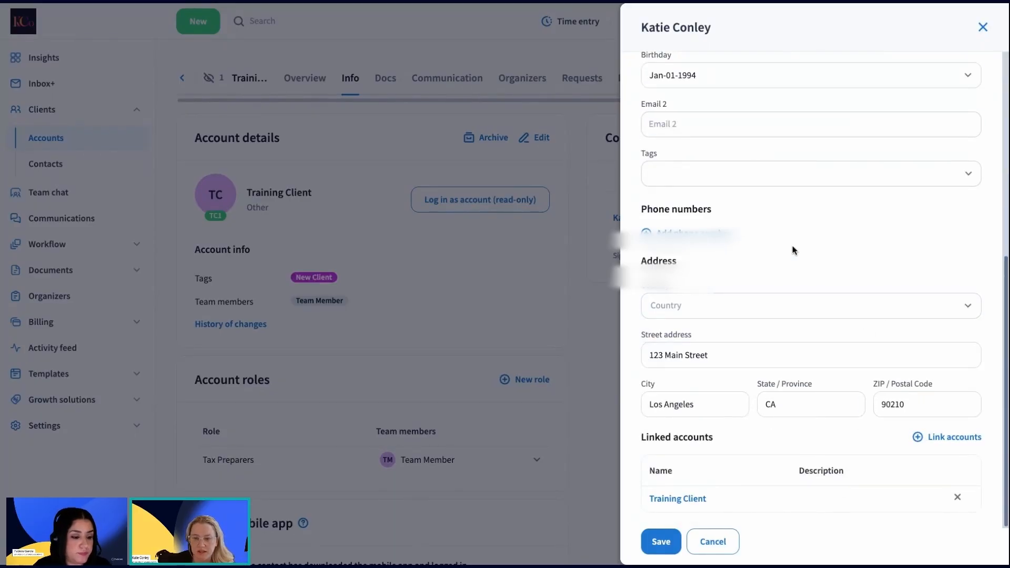
scroll(791, 248, up, 4)
scroll(790, 246, up, 4)
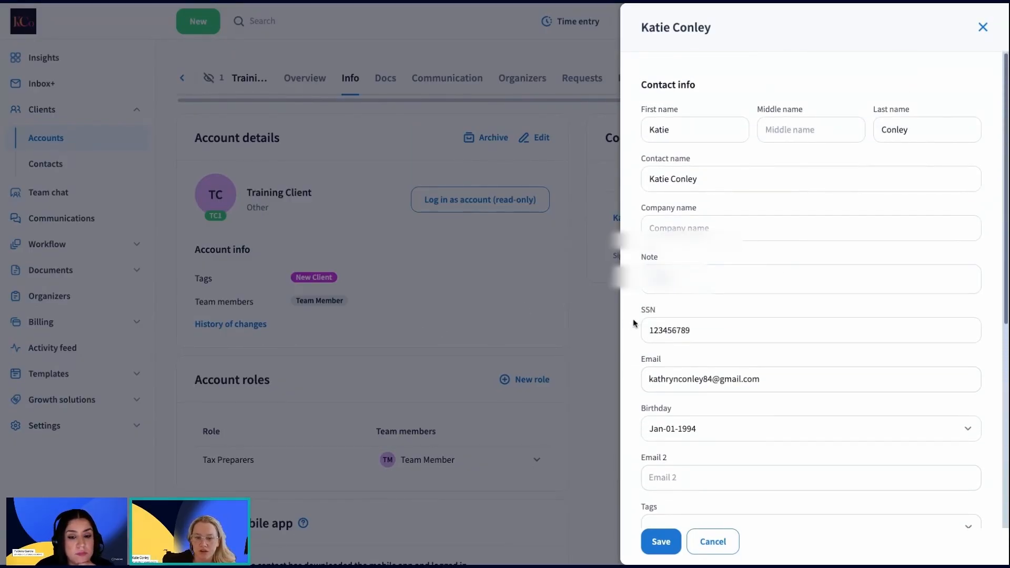
click(707, 538)
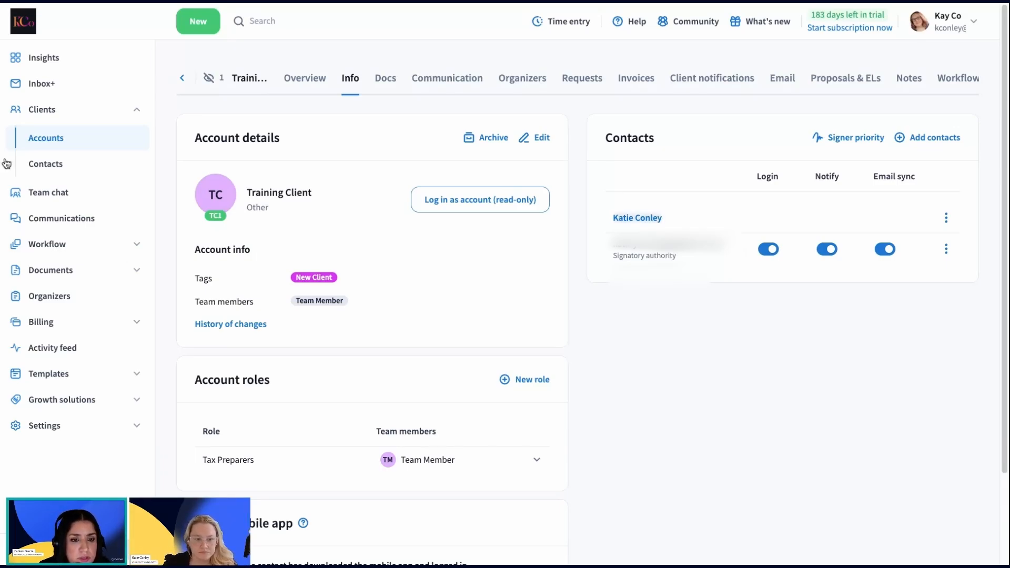
Open the Personal Information organizer template from the firm templates for editing
click(102, 375)
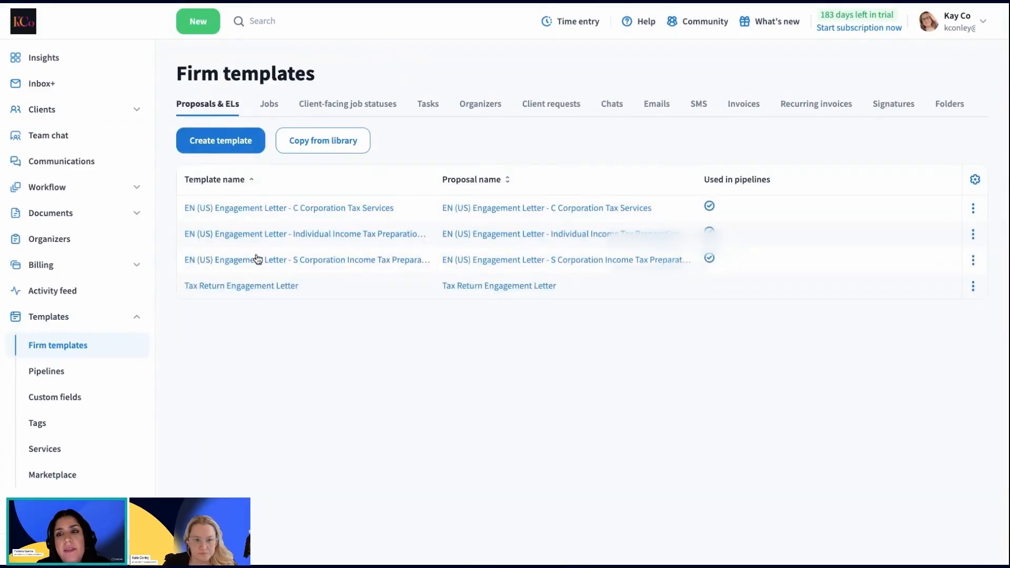
click(479, 104)
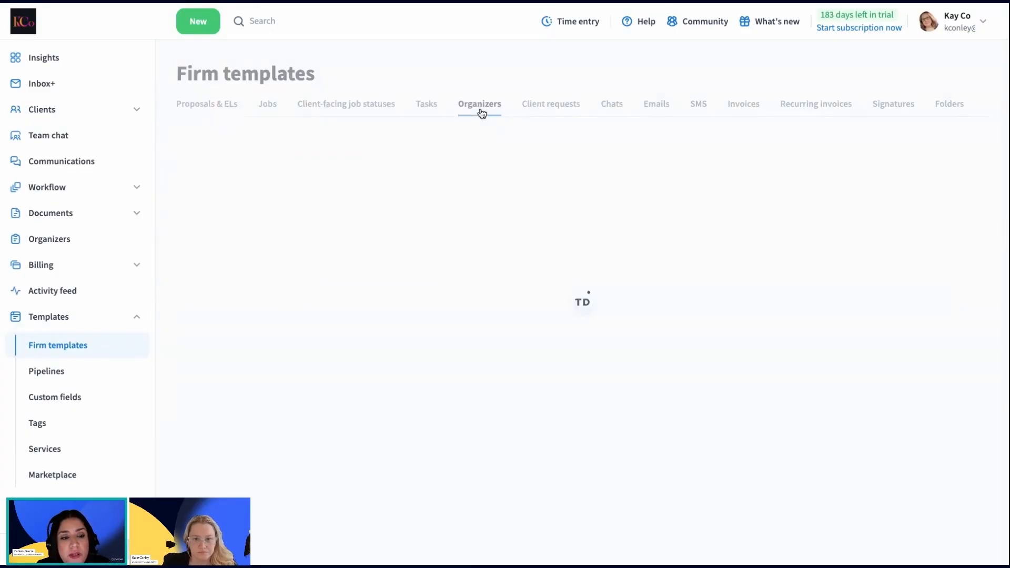
click(248, 314)
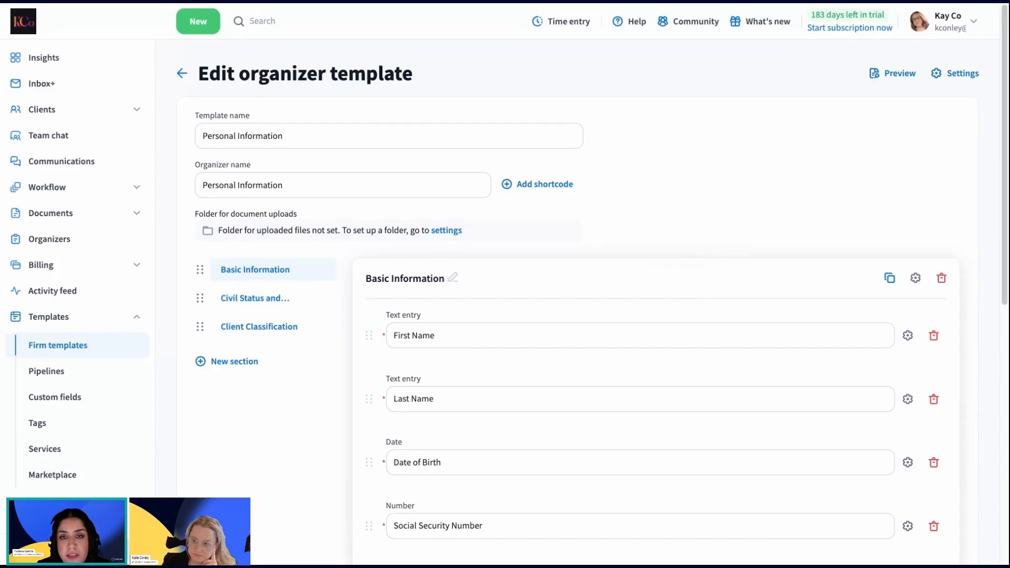
Examine the First Name question's Required, Pre-filled, Conditional, Description and Sync to CRM settings, save them and reopen them
click(907, 336)
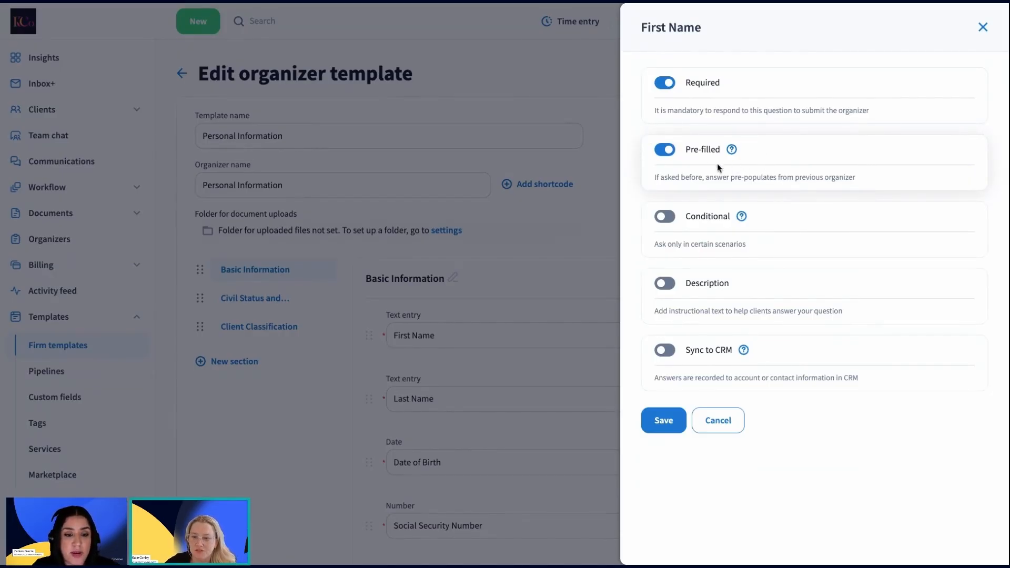
click(679, 427)
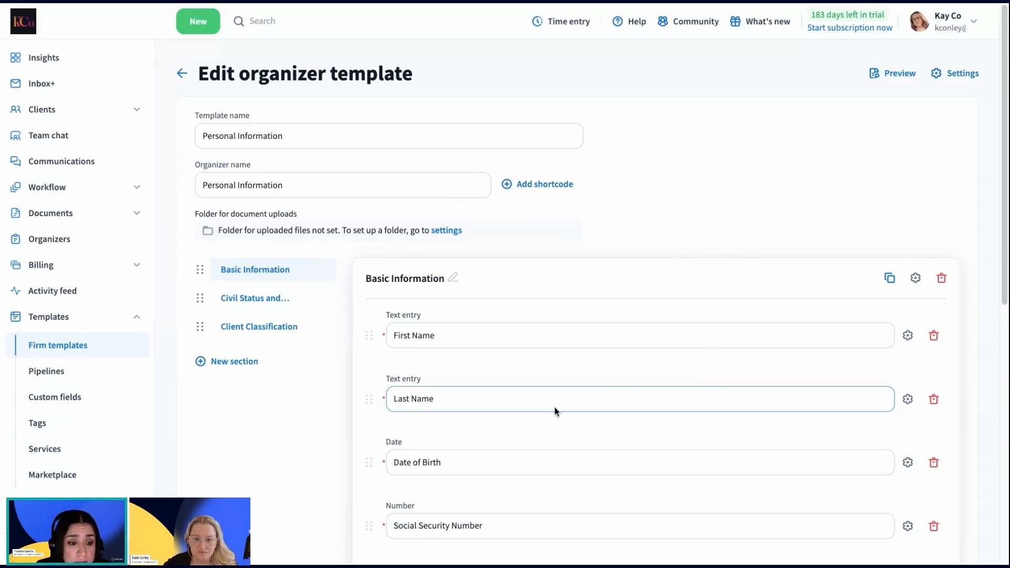
click(907, 337)
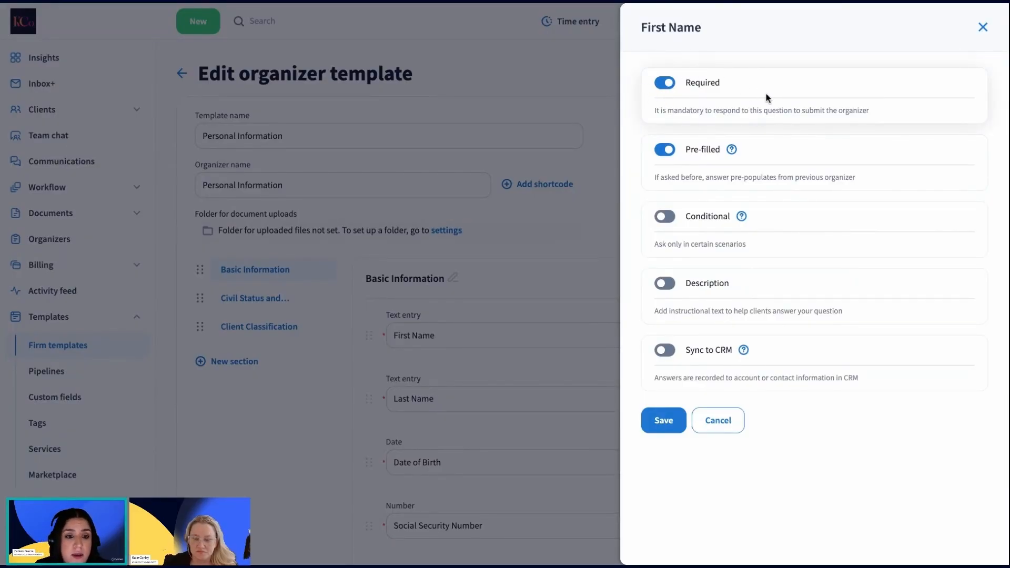
Save the First Name question's settings and return to the Personal Information organizer template
click(678, 427)
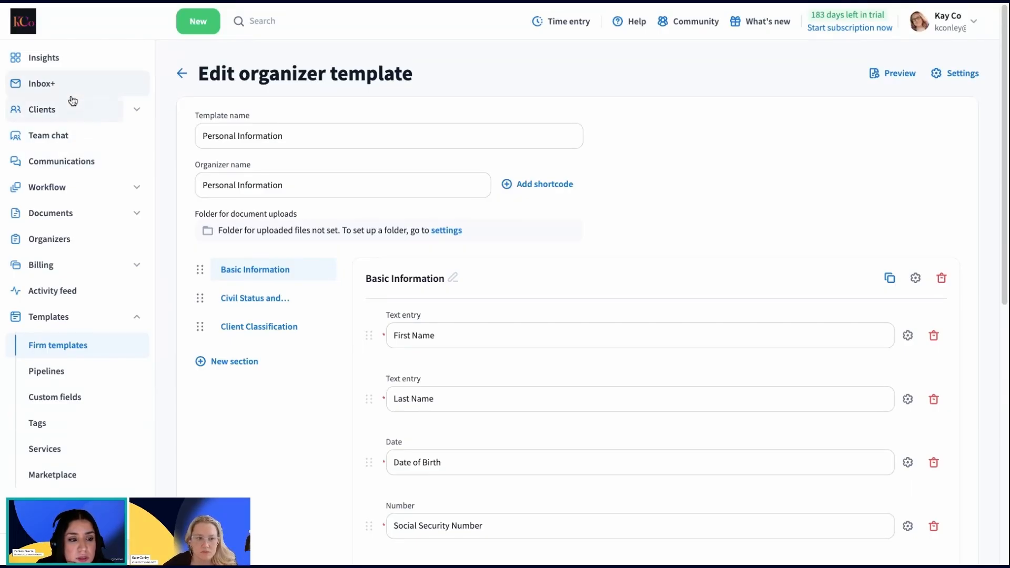
click(263, 22)
click(273, 72)
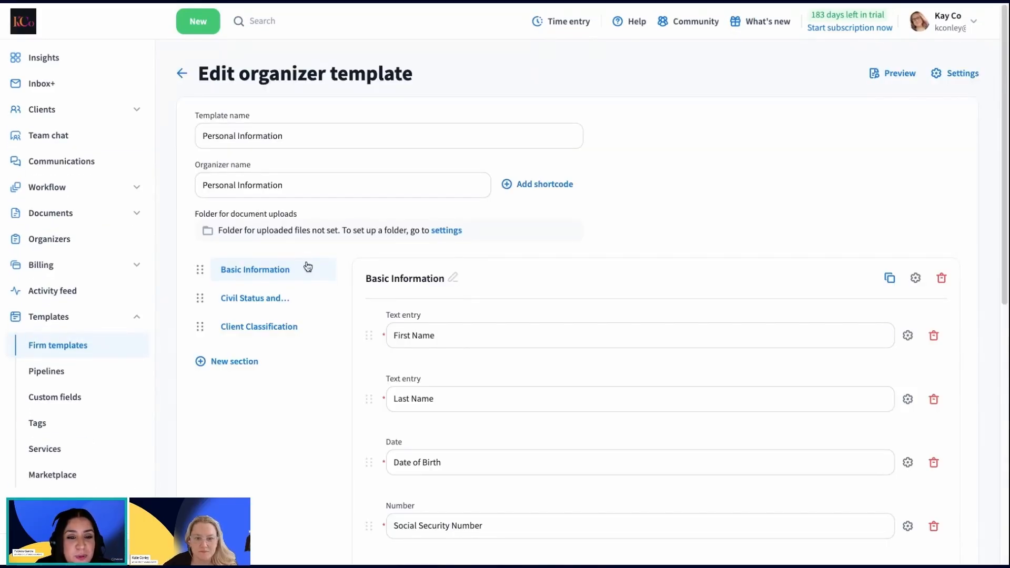
Preview the organizer as the client sees it, going through Basic Information, Civil Status and Dependents, and Client Classification
click(897, 76)
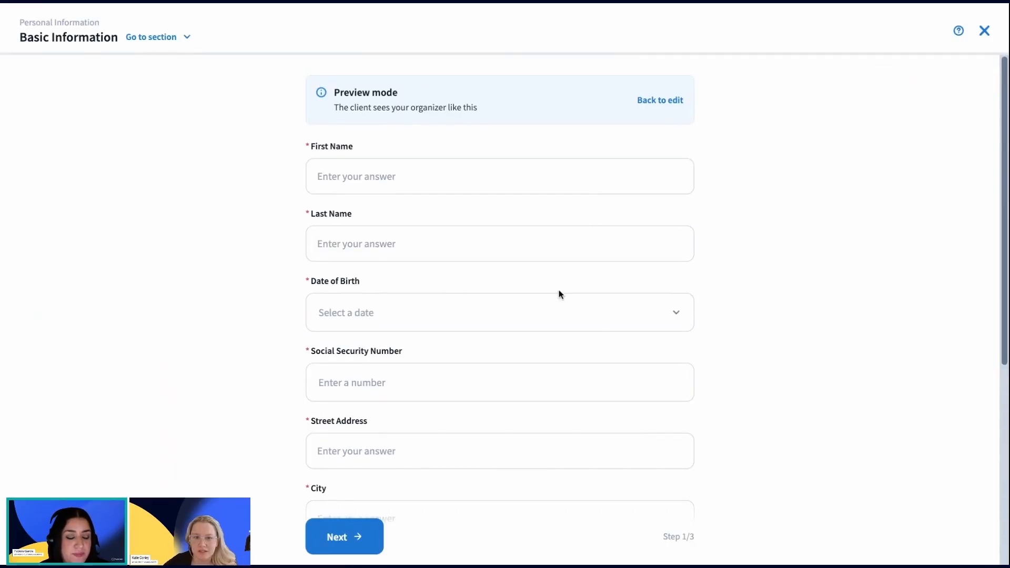
scroll(559, 294, down, 1)
scroll(559, 293, down, 3)
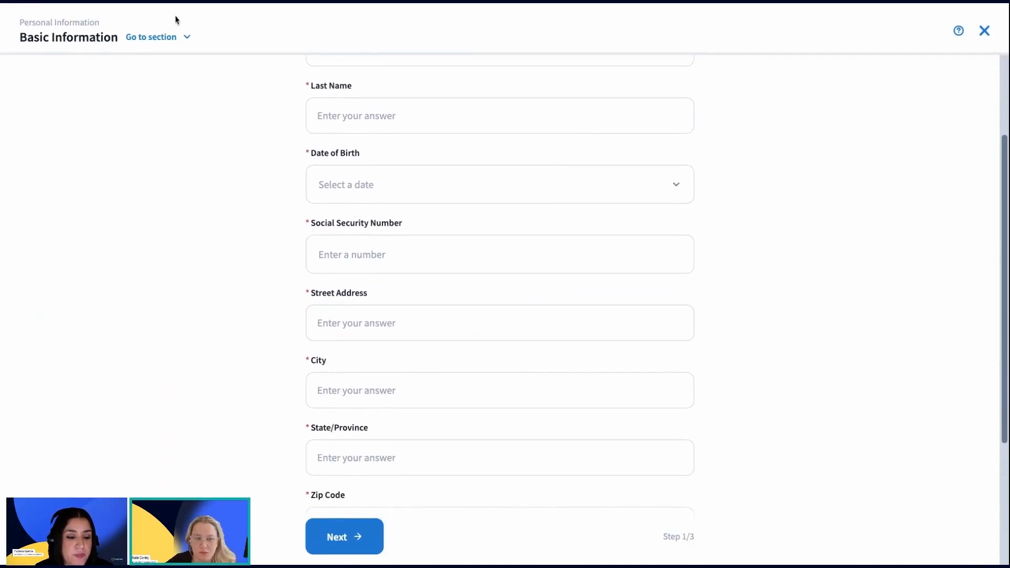
scroll(413, 358, down, 4)
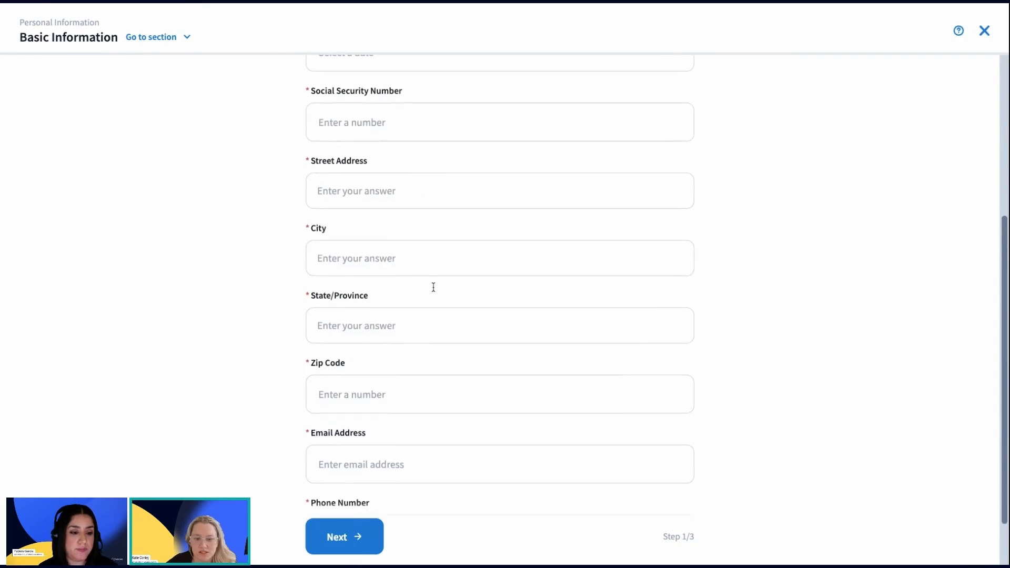
scroll(405, 468, down, 2)
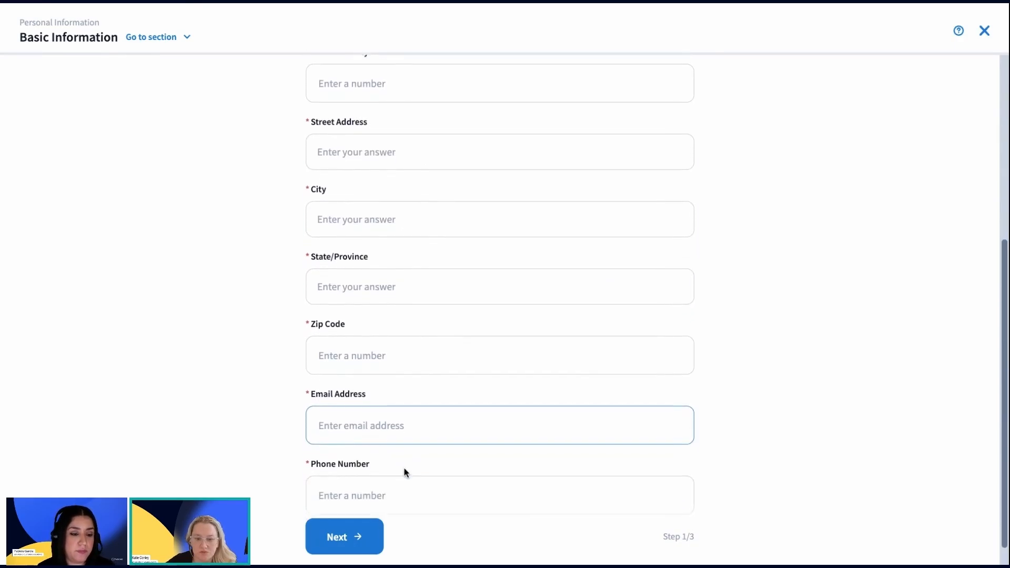
click(361, 545)
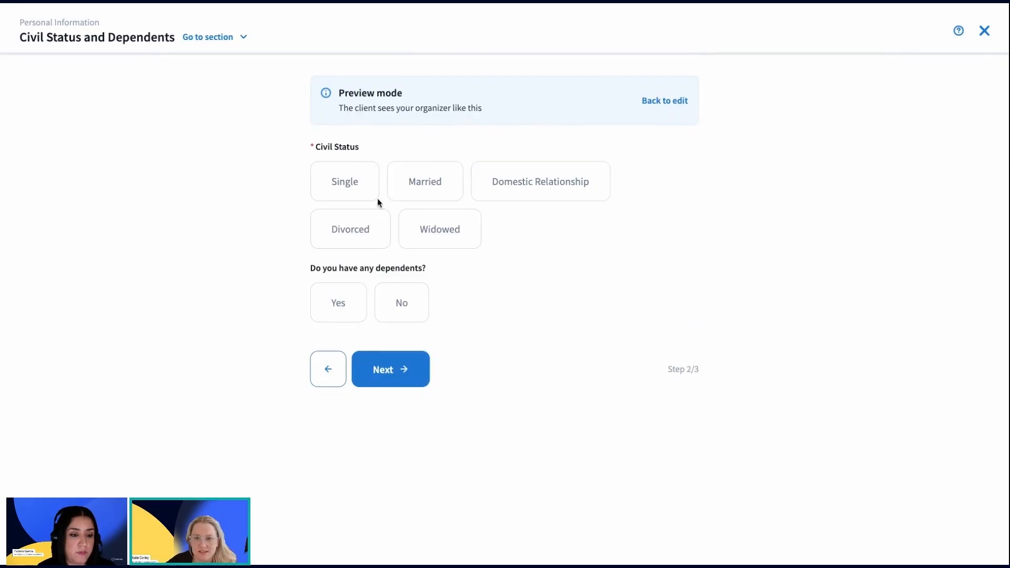
click(414, 375)
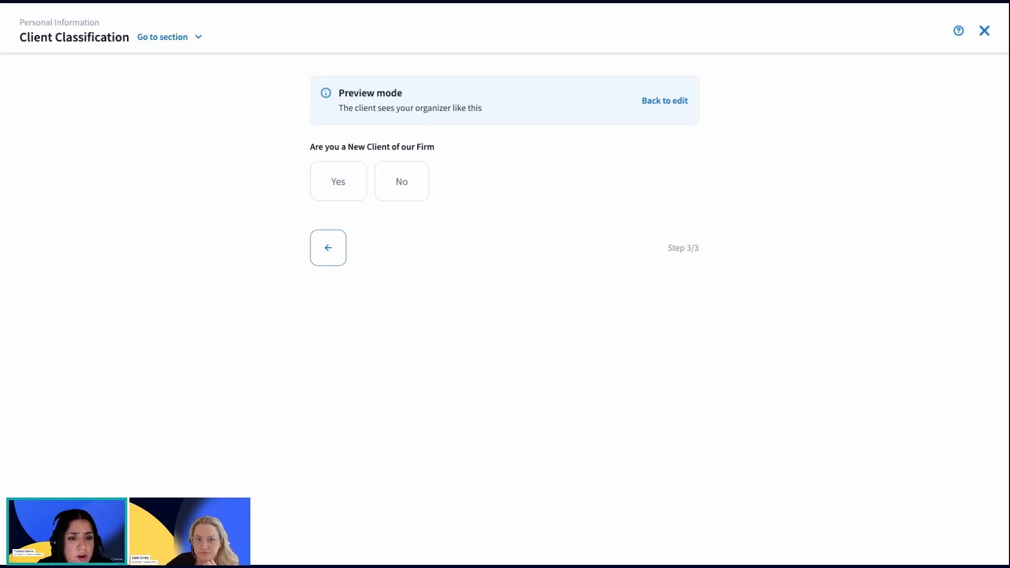
Test the conditional questions in Civil Status and Dependents with Married and with dependents set to Yes and No, and close the preview
click(339, 263)
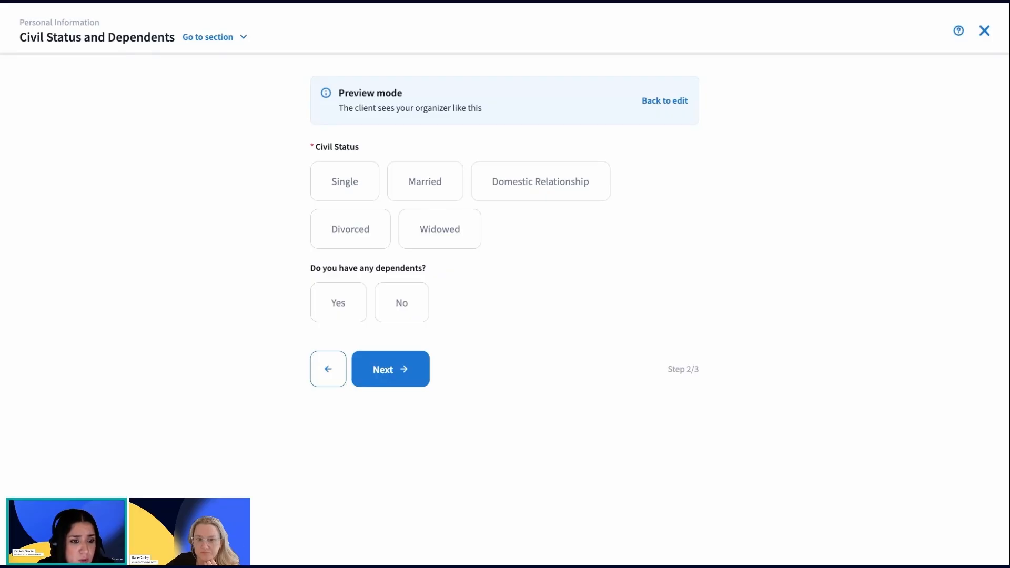
click(434, 199)
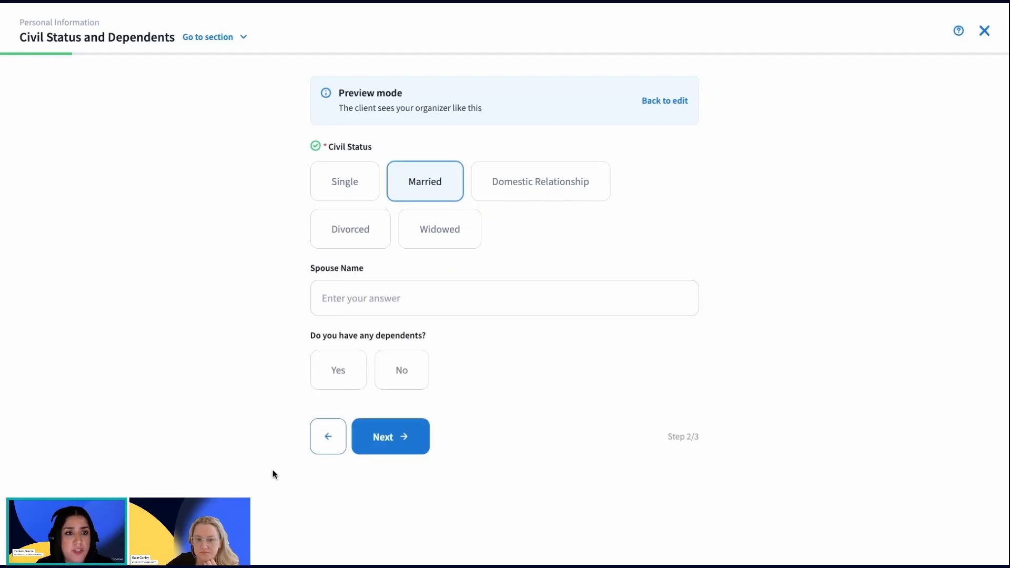
click(333, 376)
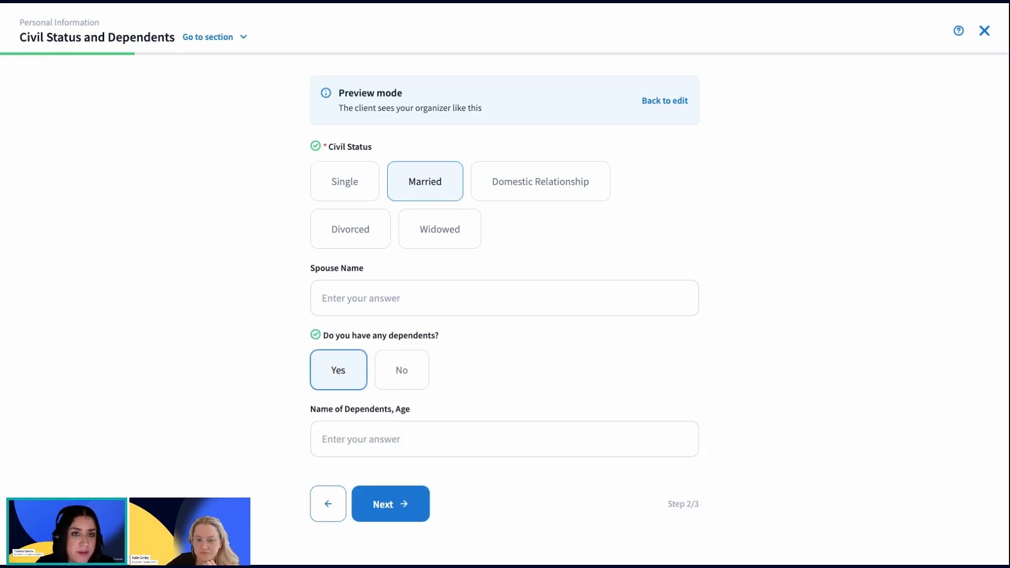
click(403, 384)
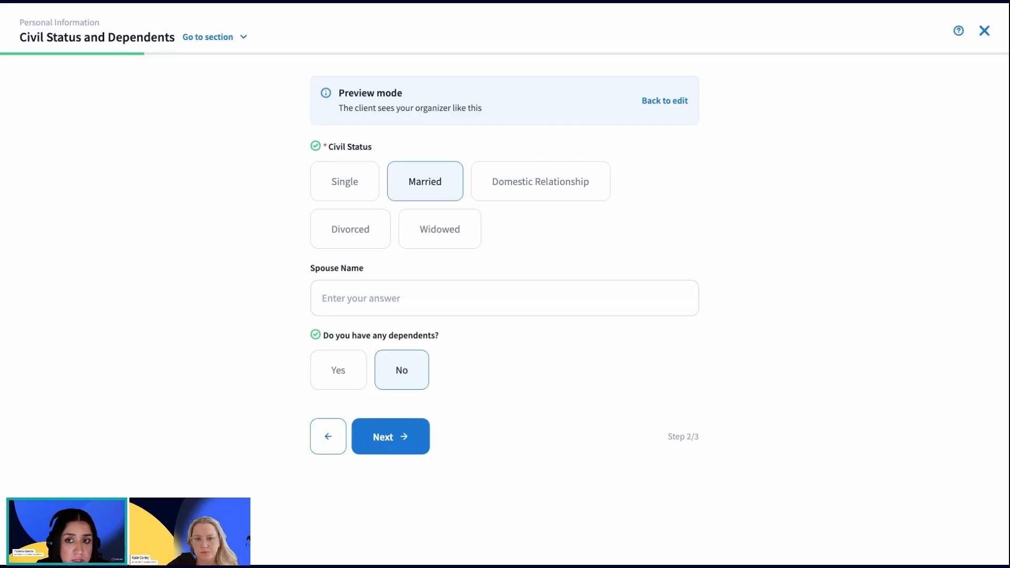
click(983, 31)
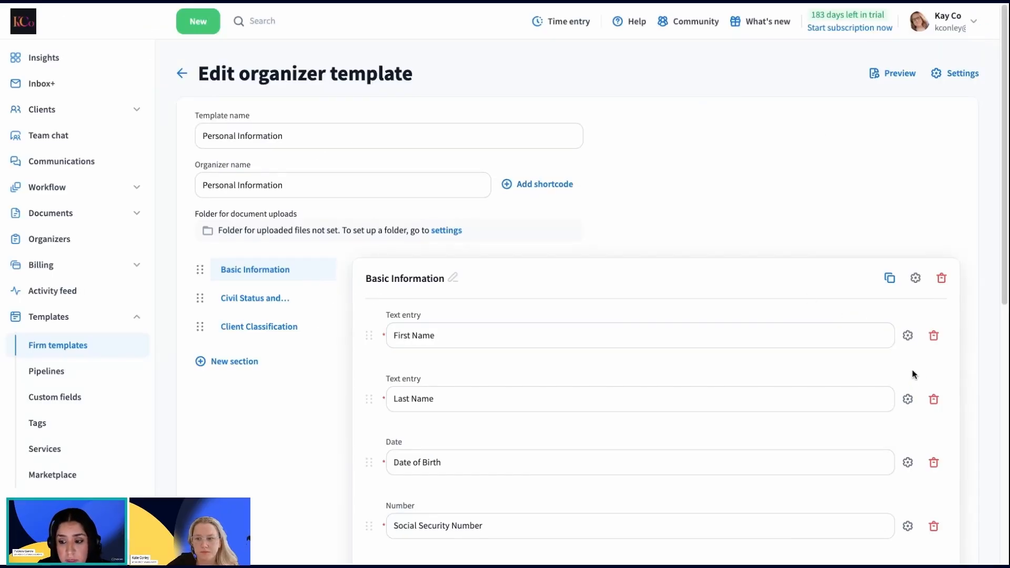
Examine the question types that can be added at the end of Basic Information, without adding one
scroll(668, 364, down, 1)
scroll(666, 363, down, 5)
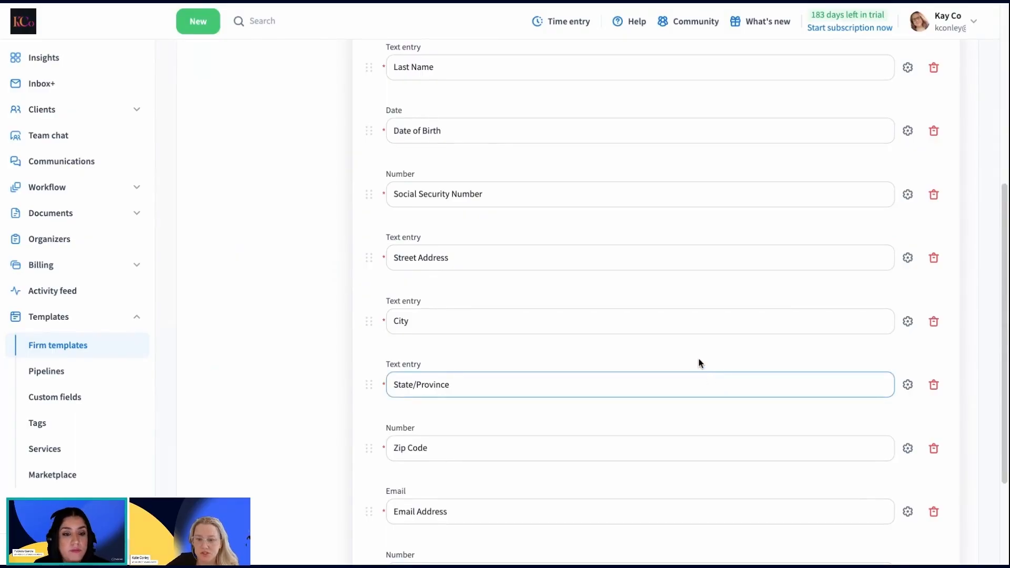
scroll(699, 361, down, 3)
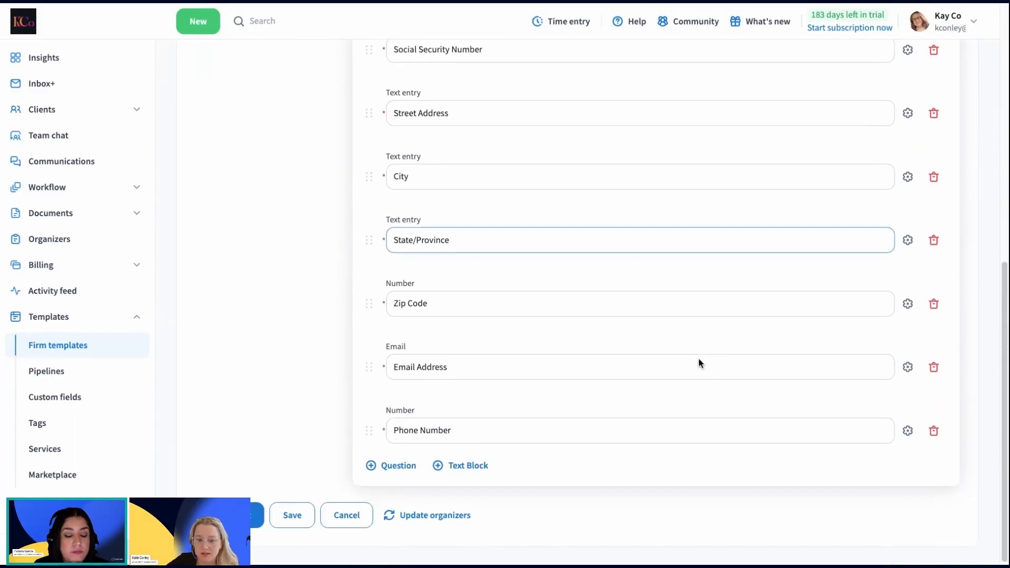
click(394, 463)
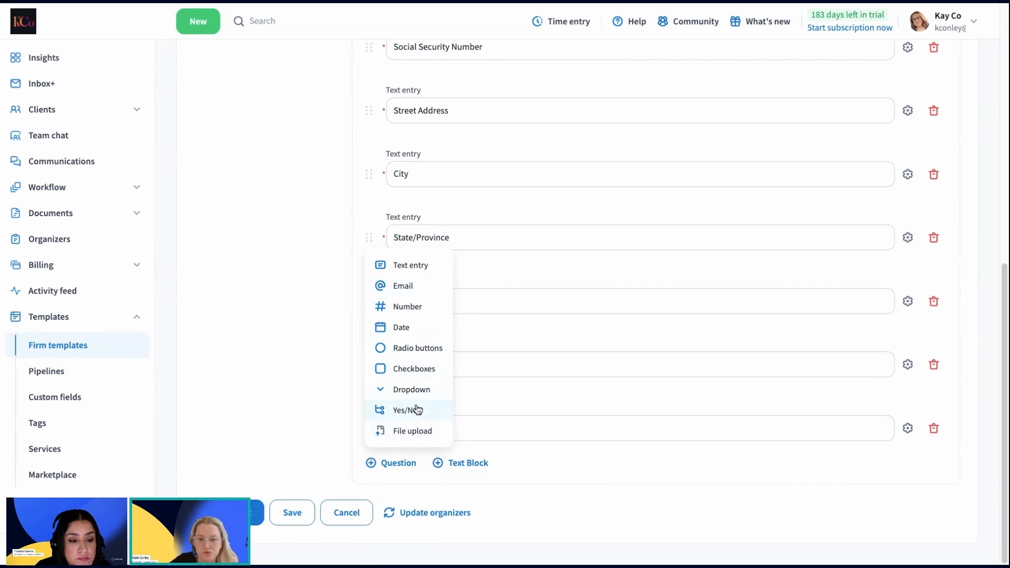
click(563, 505)
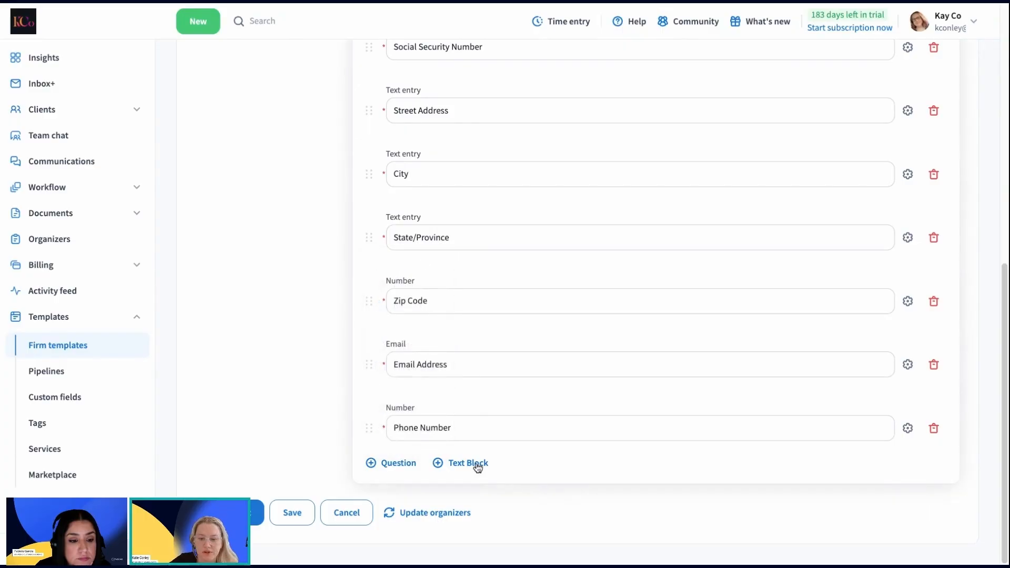
Add an empty text block below the Phone Number question in the Basic Information section
click(462, 465)
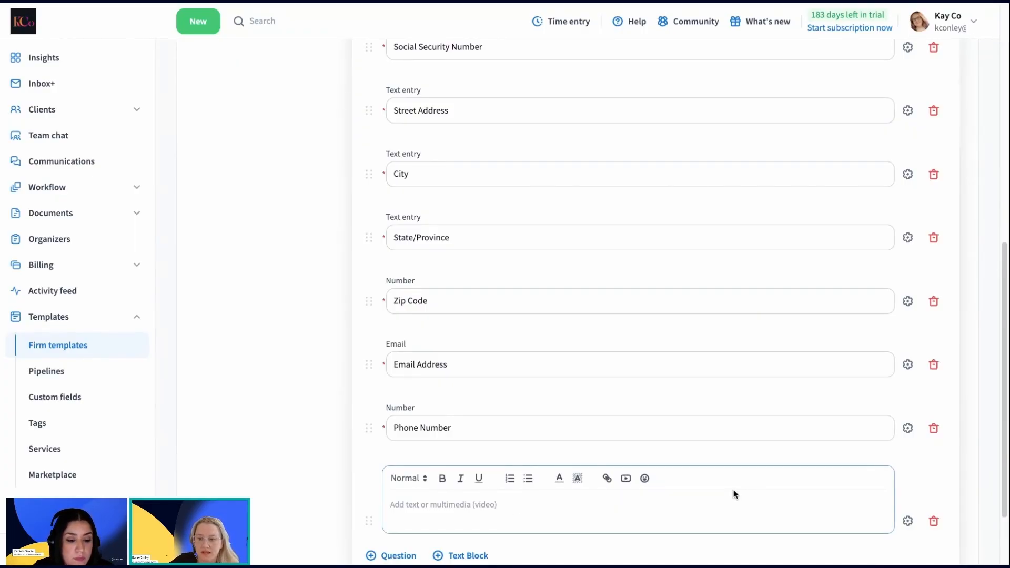
scroll(634, 495, down, 1)
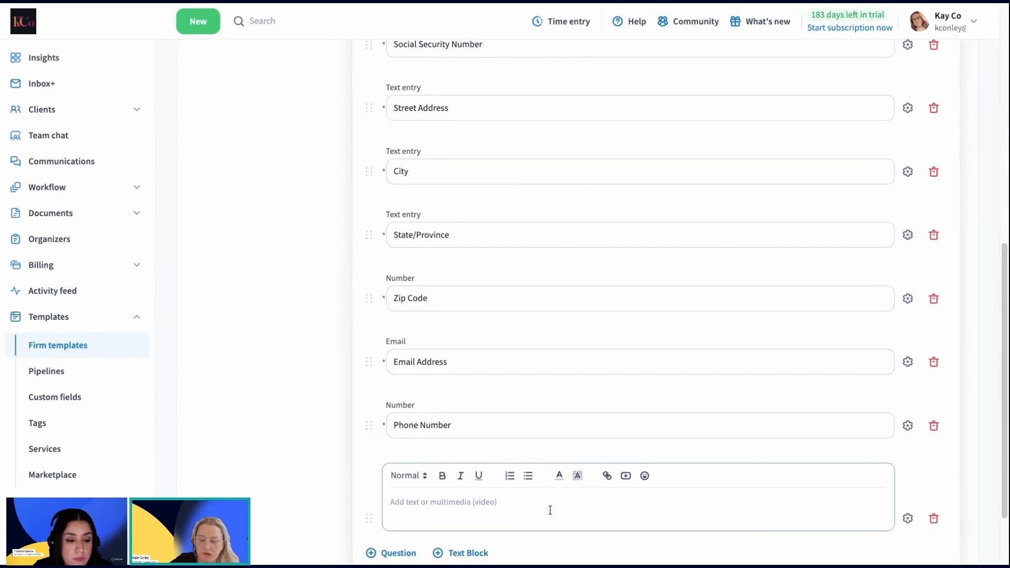